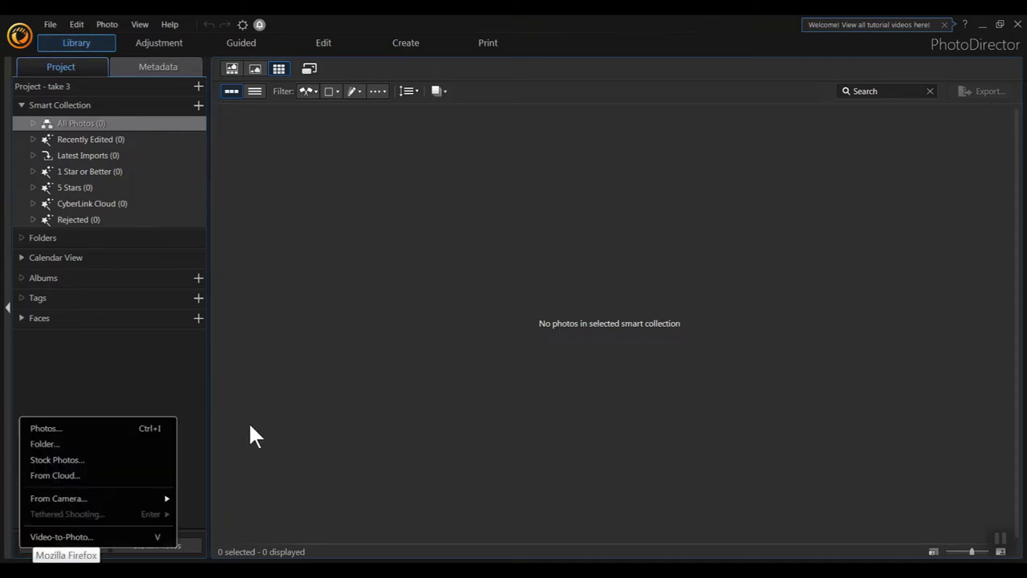
Step: Choose all seven photos in the PhotoDirector Review folder for import, from _DSC0741.NEF through Skateboarding.jpg
{"action": "left_click", "coordinate": [50, 430]}
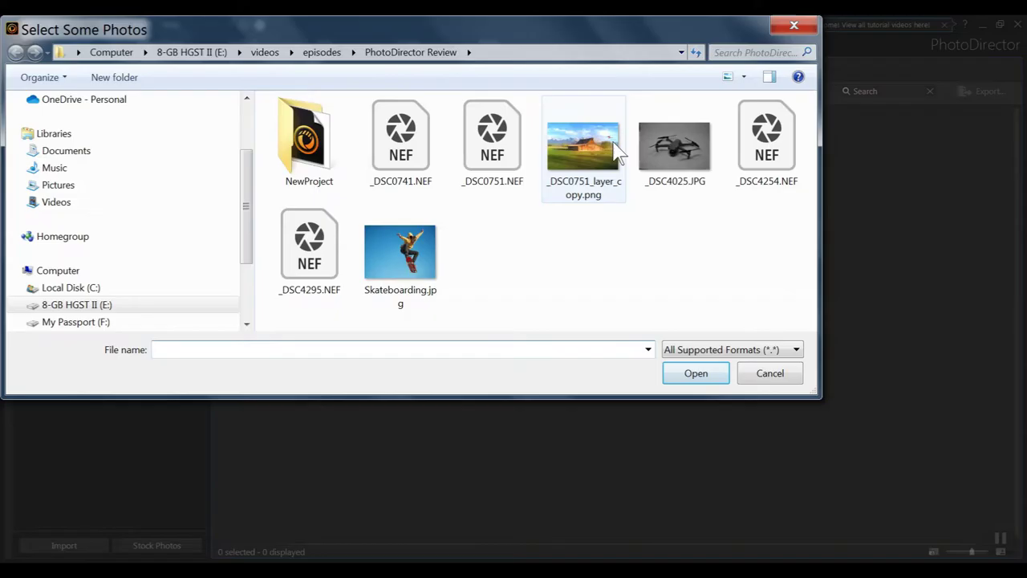
{"action": "left_click", "coordinate": [402, 144]}
{"action": "left_click", "coordinate": [387, 258], "text": "shift"}
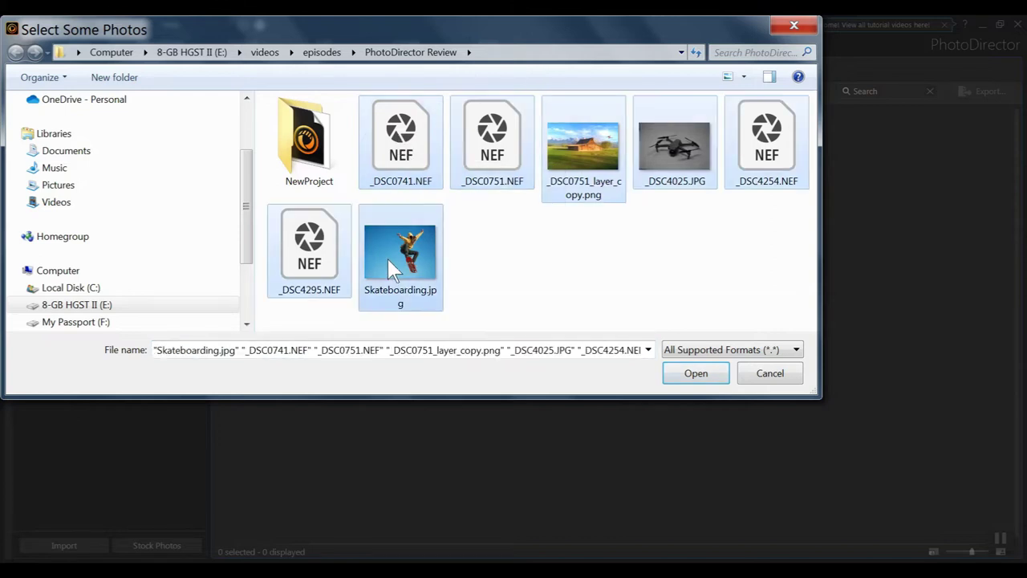
{"action": "left_click", "coordinate": [678, 373]}
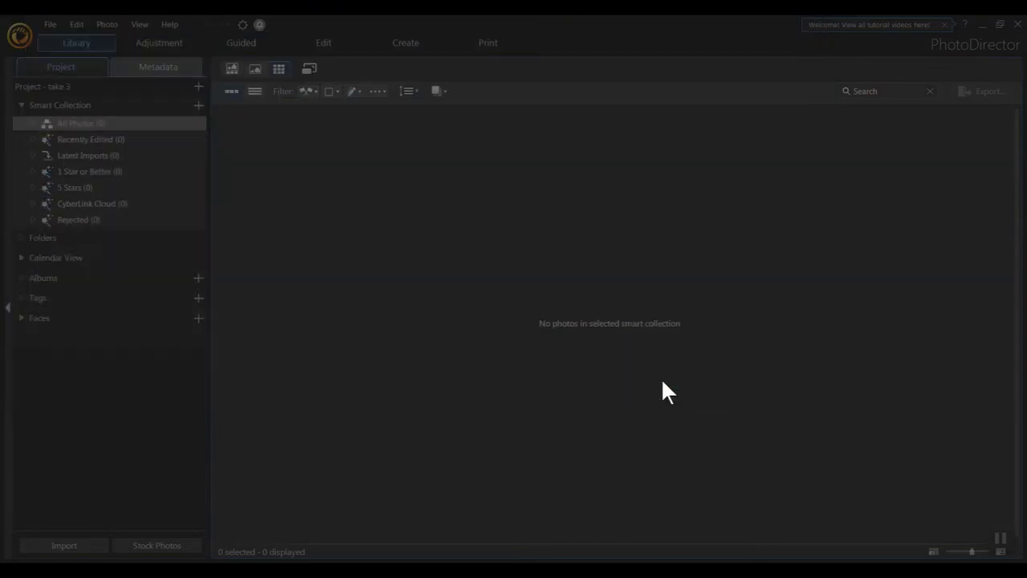
Step: Import the seven chosen photos using the advanced import options, with the tag "test pictures"
{"action": "left_click", "coordinate": [431, 105]}
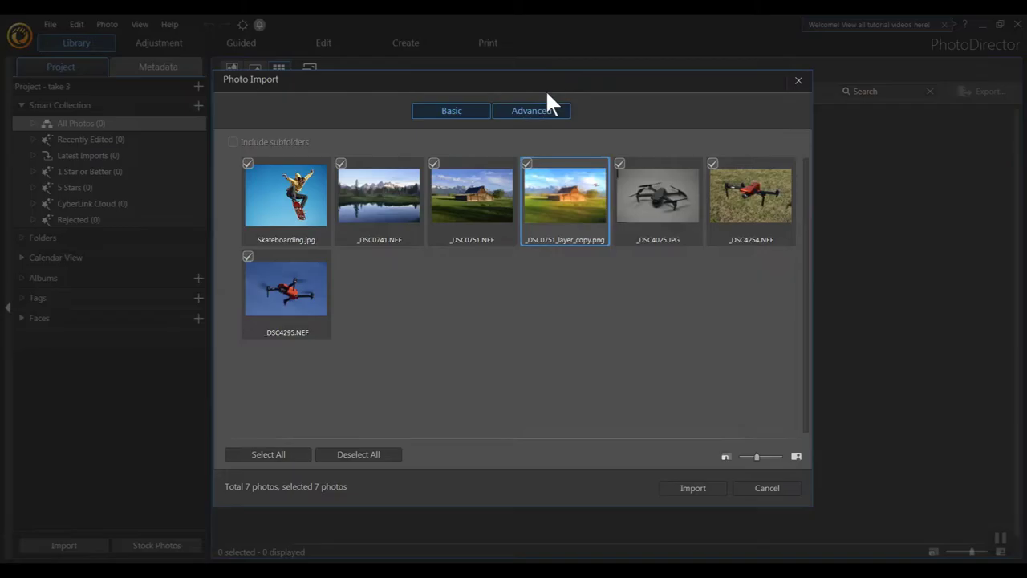
{"action": "left_click", "coordinate": [543, 109]}
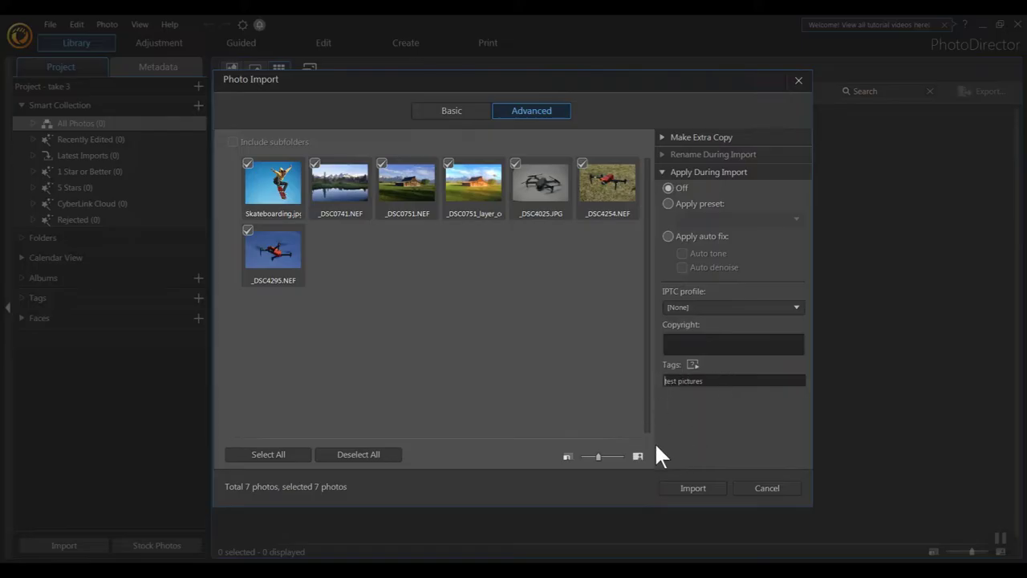
{"action": "left_click", "coordinate": [691, 487]}
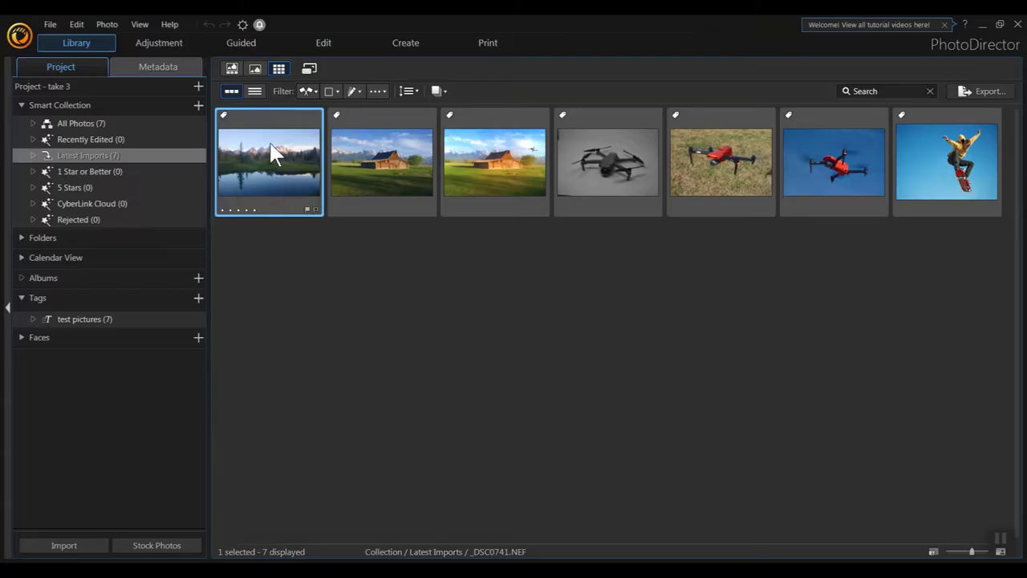
Step: Show the lake photo _DSC0741.NEF in the large viewer with the filmstrip and open its manual adjustment settings
{"action": "left_click", "coordinate": [232, 69]}
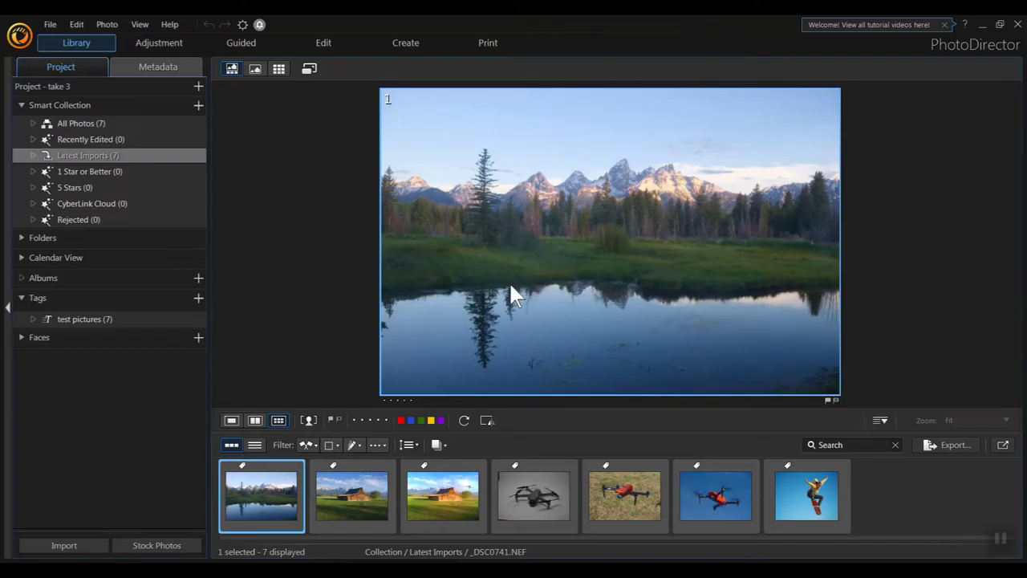
{"action": "left_click", "coordinate": [144, 44]}
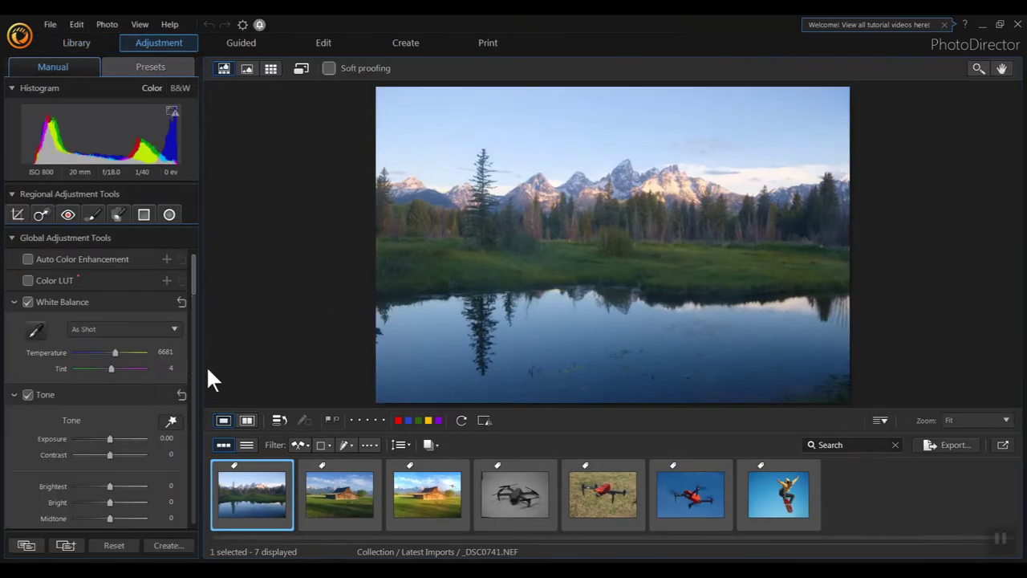
{"action": "scroll", "coordinate": [193, 264], "scroll_direction": "down", "scroll_amount": 5}
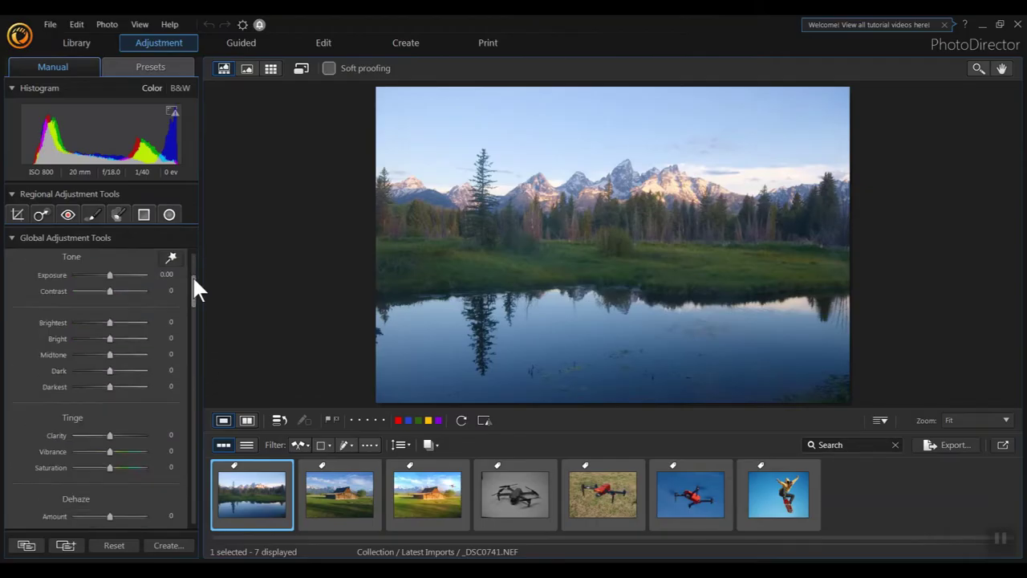
{"action": "scroll", "coordinate": [192, 258], "scroll_direction": "up", "scroll_amount": 5}
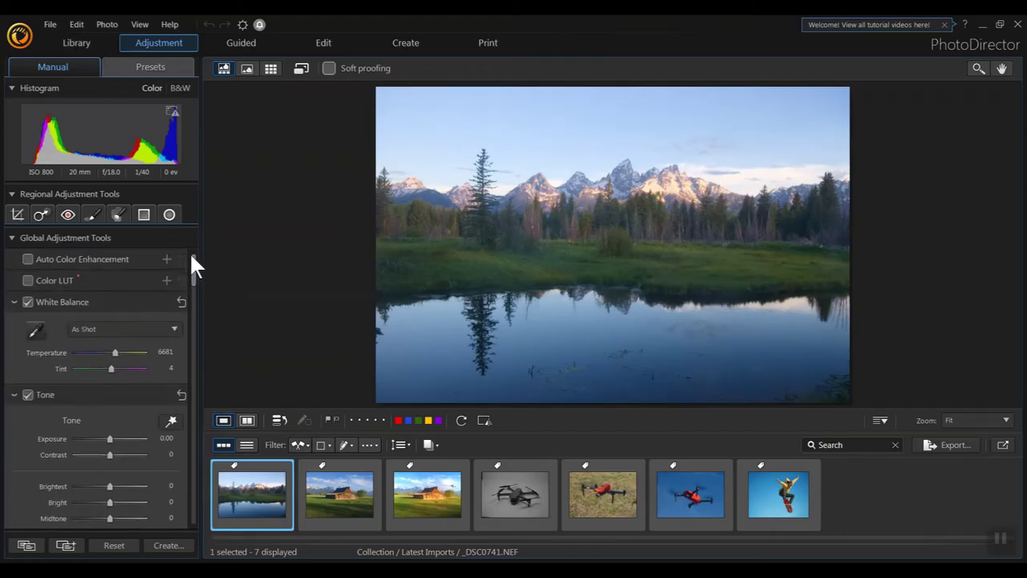
{"action": "left_click_drag", "start_coordinate": [191, 257], "coordinate": [169, 255]}
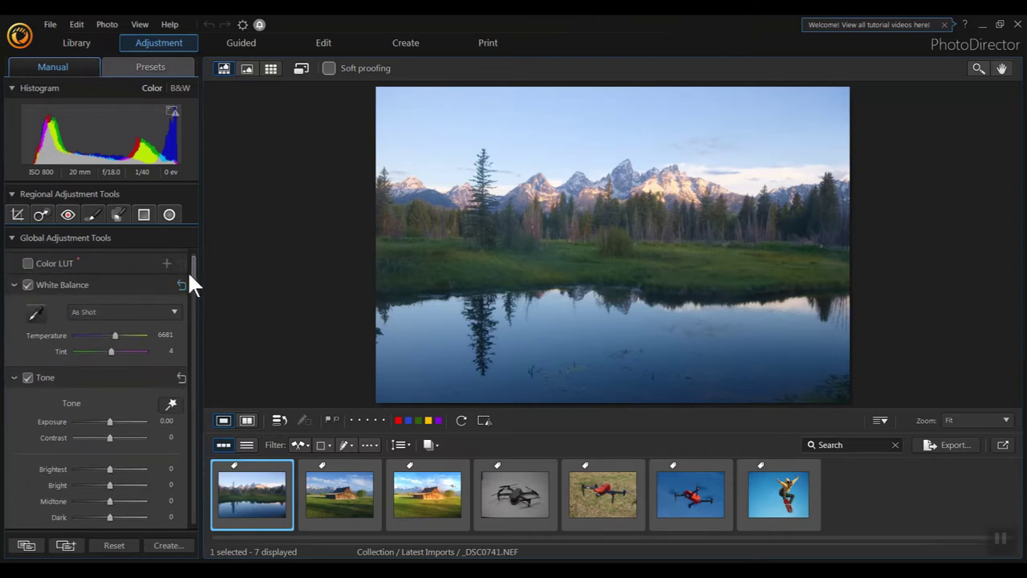
{"action": "mouse_move", "coordinate": [190, 262]}
{"action": "left_mouse_down"}
{"action": "mouse_move", "coordinate": [184, 375]}
{"action": "mouse_move", "coordinate": [184, 244]}
{"action": "left_mouse_up"}
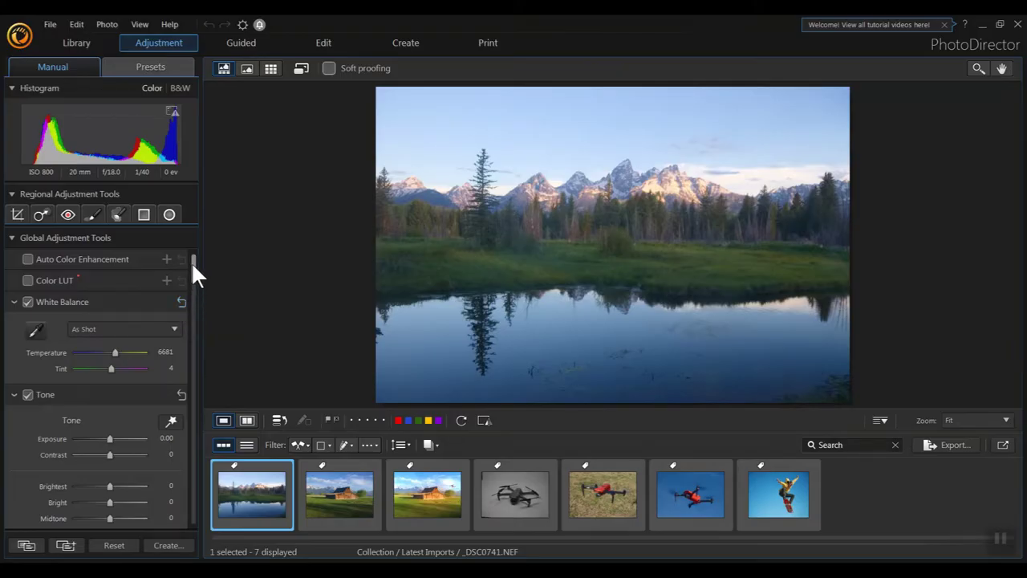
Step: Set the lake photo's tone to Brightest 33, Bright 12, Dark -75 and Darkest -61
{"action": "left_click_drag", "start_coordinate": [192, 263], "coordinate": [190, 294]}
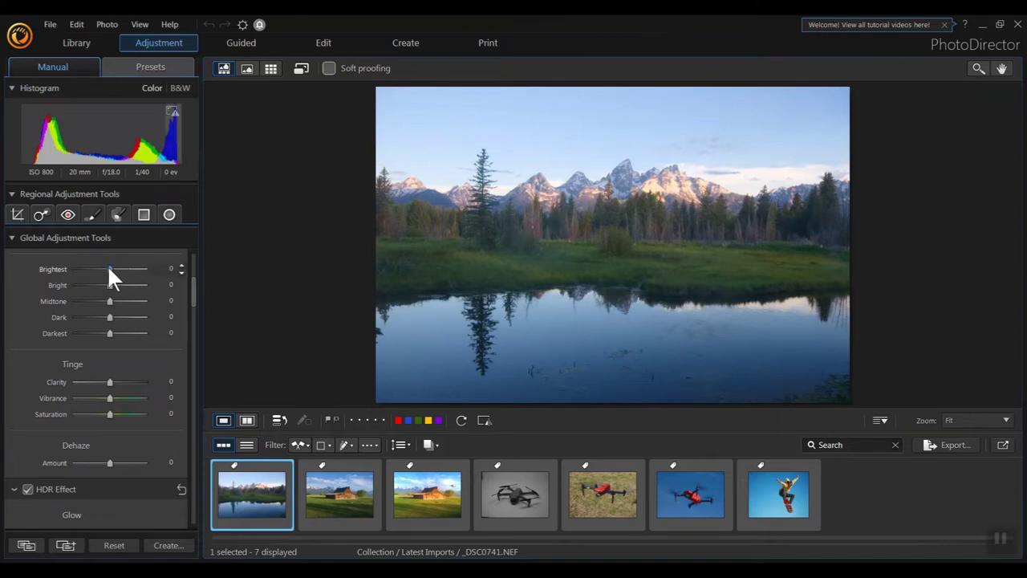
{"action": "left_click_drag", "start_coordinate": [109, 270], "coordinate": [120, 269]}
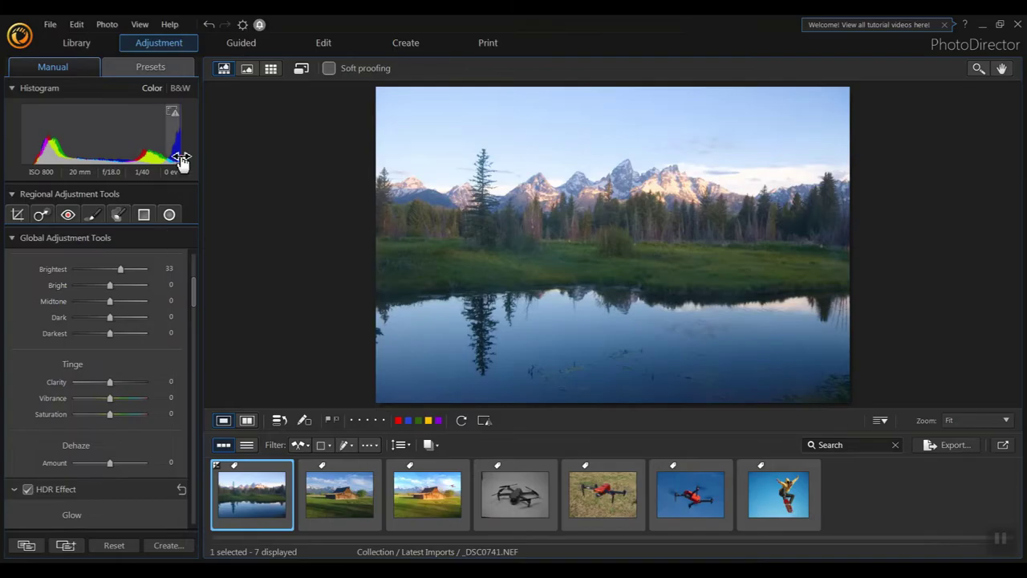
{"action": "left_click_drag", "start_coordinate": [110, 285], "coordinate": [114, 286]}
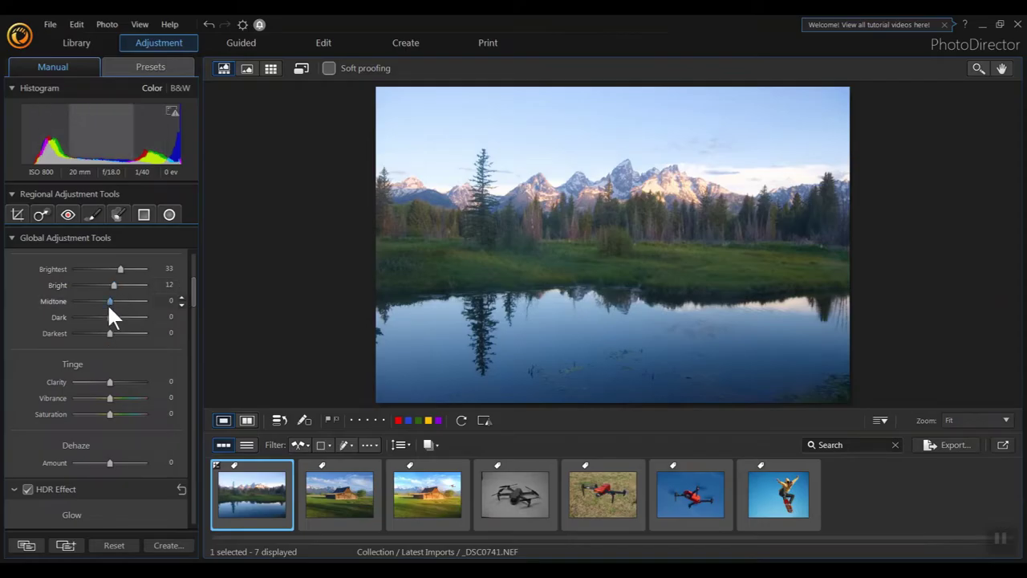
{"action": "left_click_drag", "start_coordinate": [108, 317], "coordinate": [88, 317]}
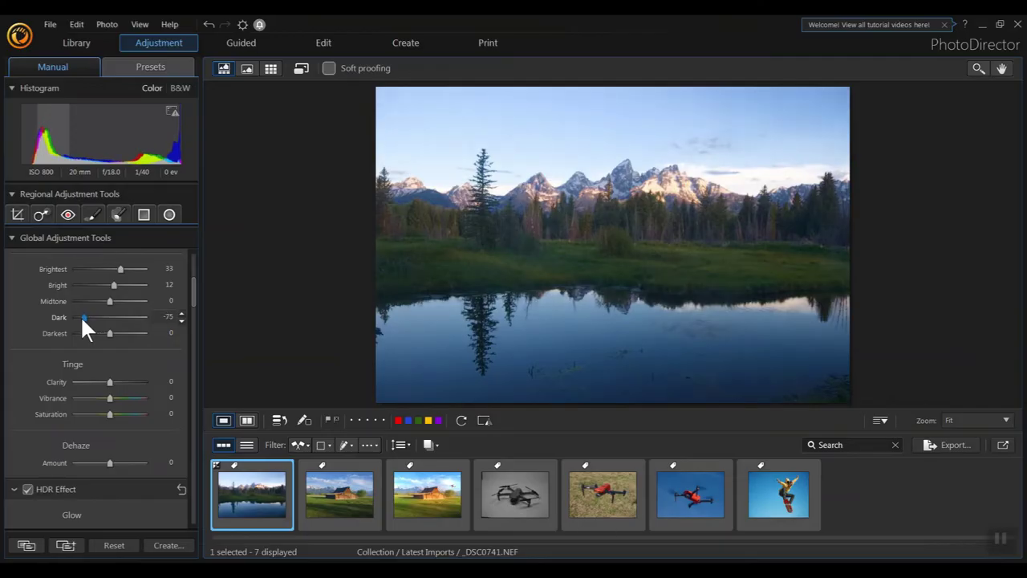
{"action": "left_click", "coordinate": [105, 333]}
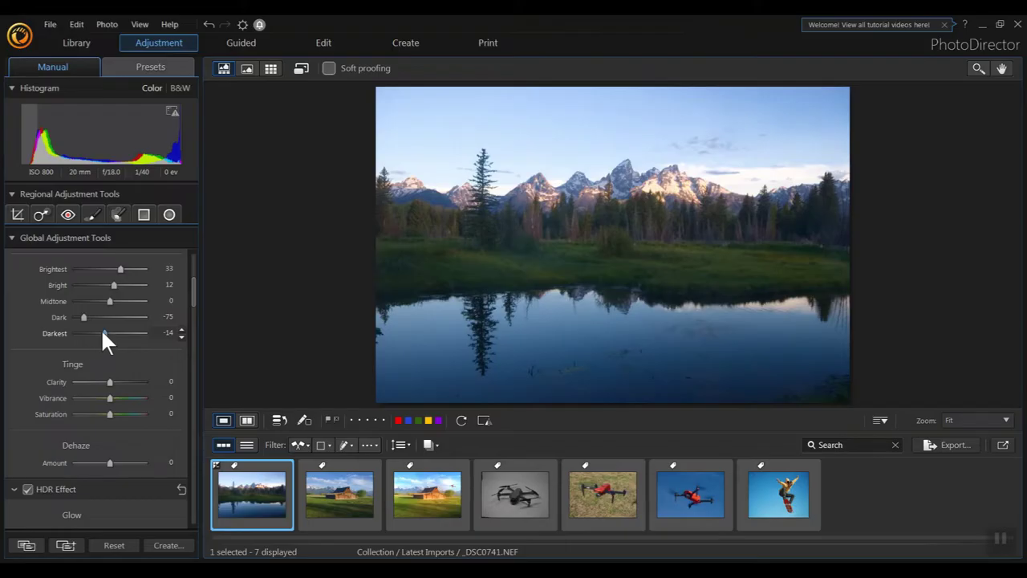
{"action": "left_click_drag", "start_coordinate": [95, 333], "coordinate": [86, 333]}
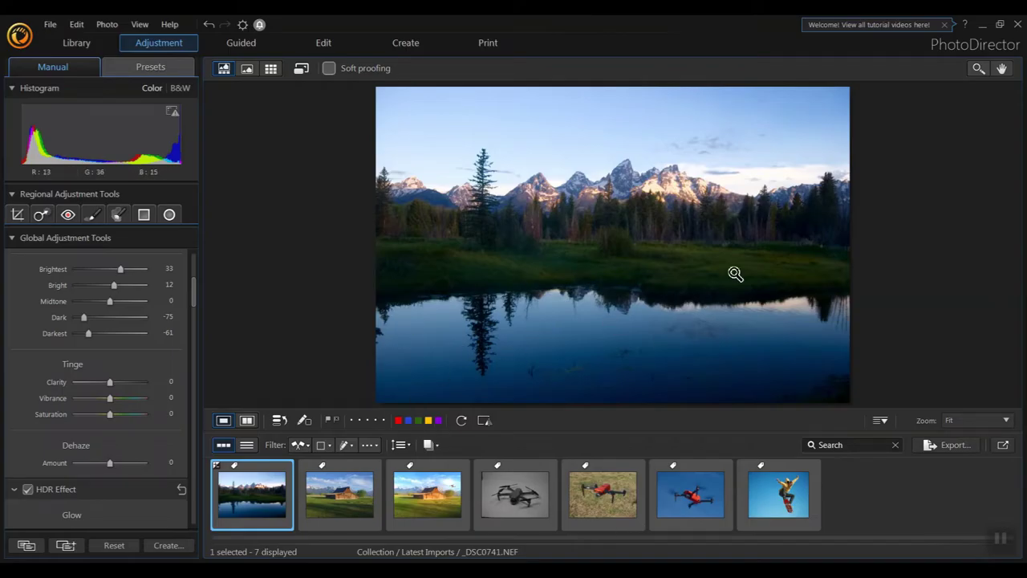
Step: Try strong positive and negative saturation on the lake photo and reset Saturation to 0
{"action": "left_click_drag", "start_coordinate": [192, 281], "coordinate": [192, 308]}
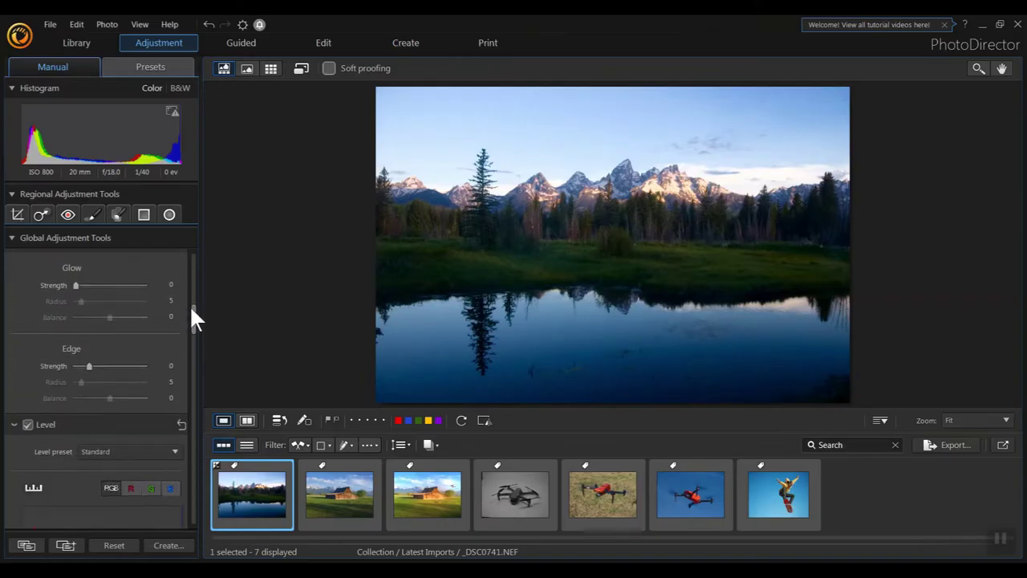
{"action": "scroll", "coordinate": [40, 264], "scroll_direction": "up", "scroll_amount": 2}
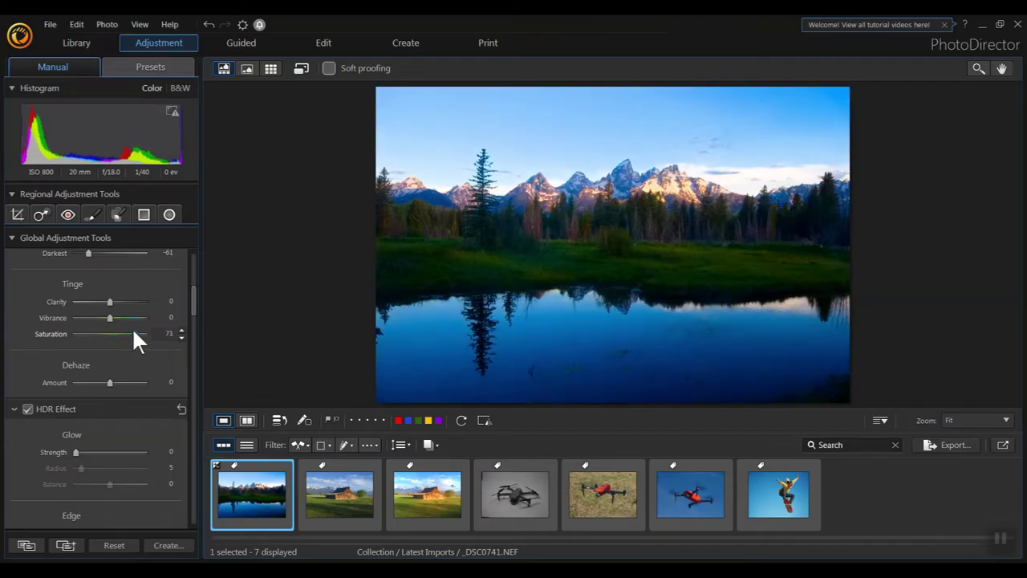
{"action": "left_click_drag", "start_coordinate": [132, 332], "coordinate": [95, 340]}
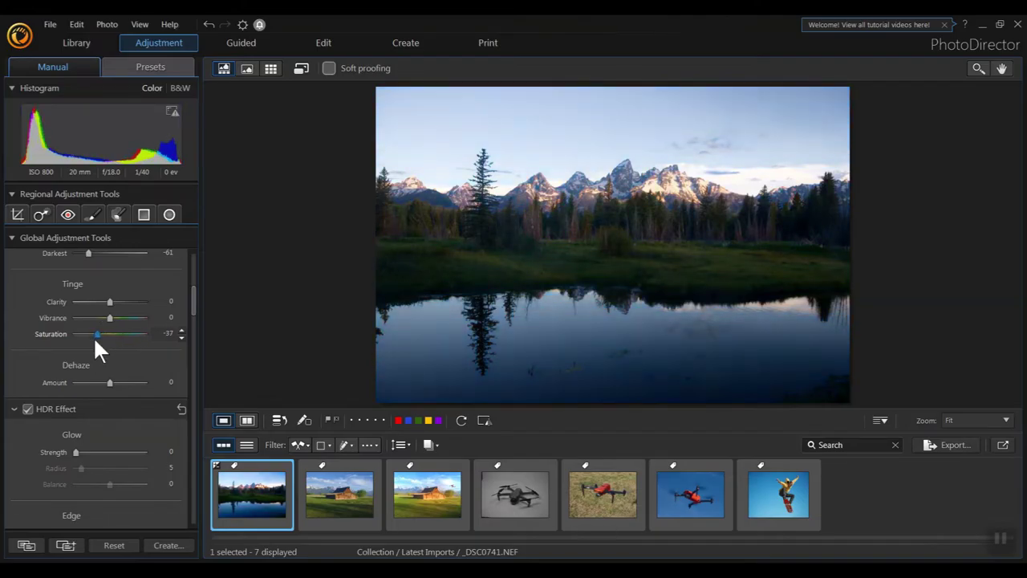
{"action": "double_click", "coordinate": [103, 334]}
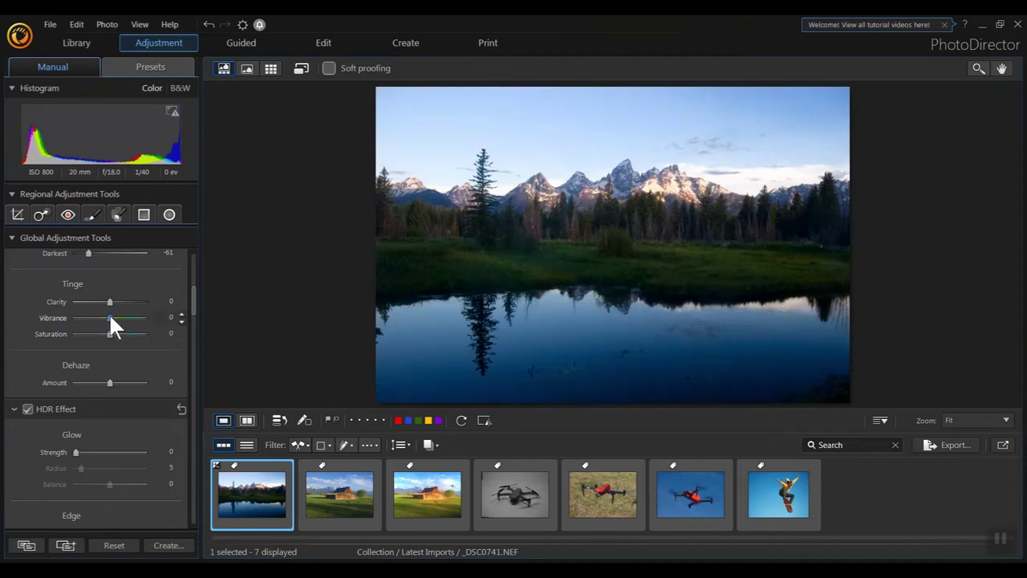
Step: Set the lake photo's Vibrance to 18 and Saturation to 27
{"action": "left_click_drag", "start_coordinate": [112, 318], "coordinate": [117, 319]}
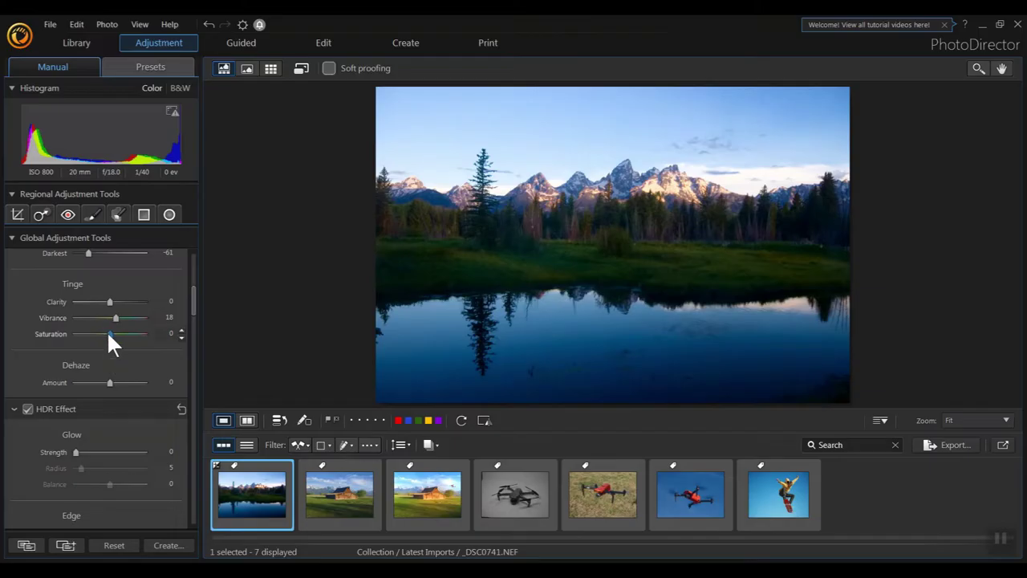
{"action": "left_click_drag", "start_coordinate": [109, 335], "coordinate": [111, 335]}
{"action": "scroll", "coordinate": [113, 337], "scroll_direction": "up", "scroll_amount": 2}
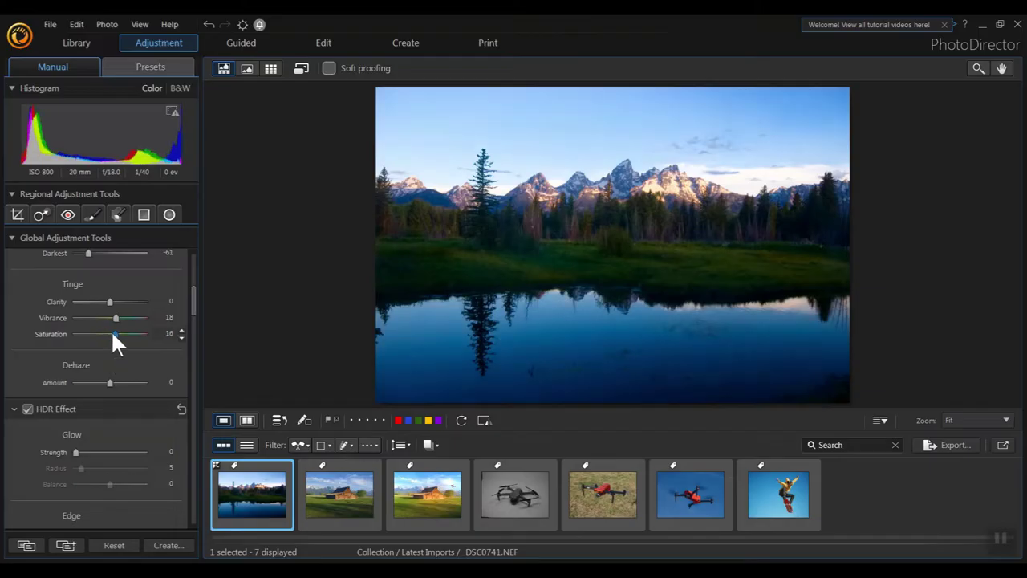
{"action": "left_click_drag", "start_coordinate": [113, 337], "coordinate": [114, 337]}
{"action": "left_click_drag", "start_coordinate": [118, 337], "coordinate": [116, 332]}
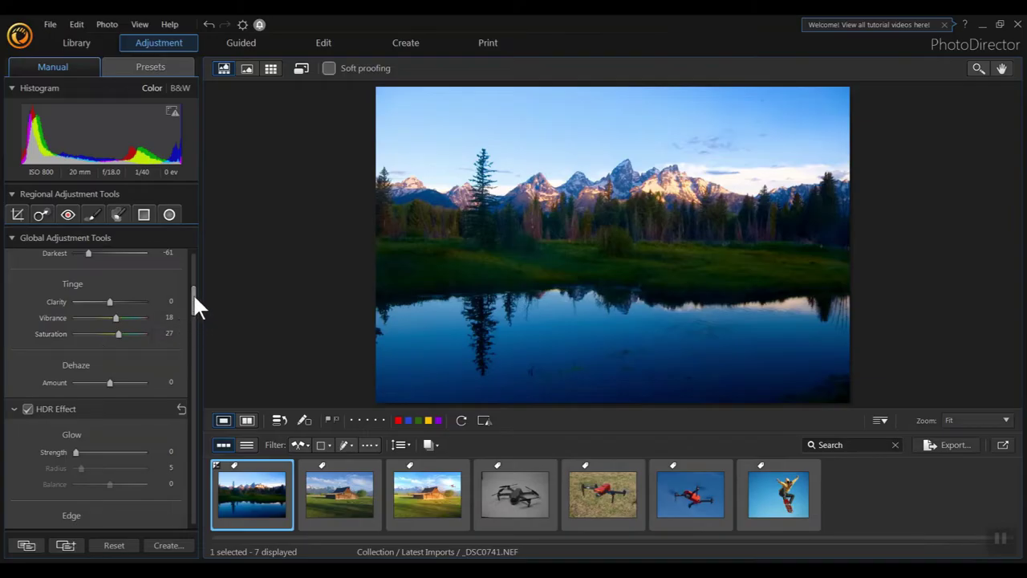
Step: Set the automatic lens correction to maker Nikon and lens Nikon AF-S VR Zoom-Nikkor 24-85mm f/3.5-4.5G IF-ED
{"action": "left_click_drag", "start_coordinate": [192, 294], "coordinate": [192, 300]}
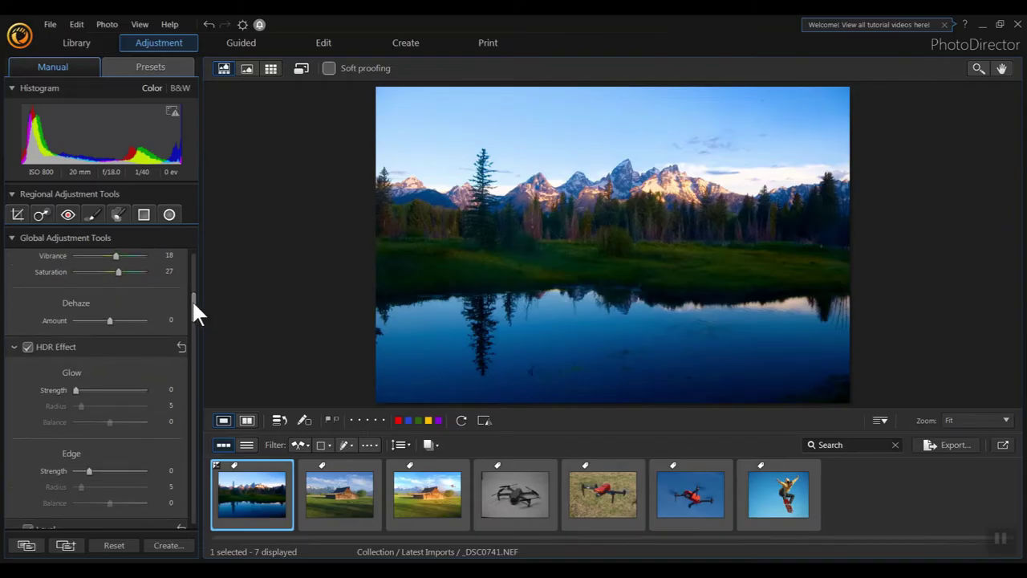
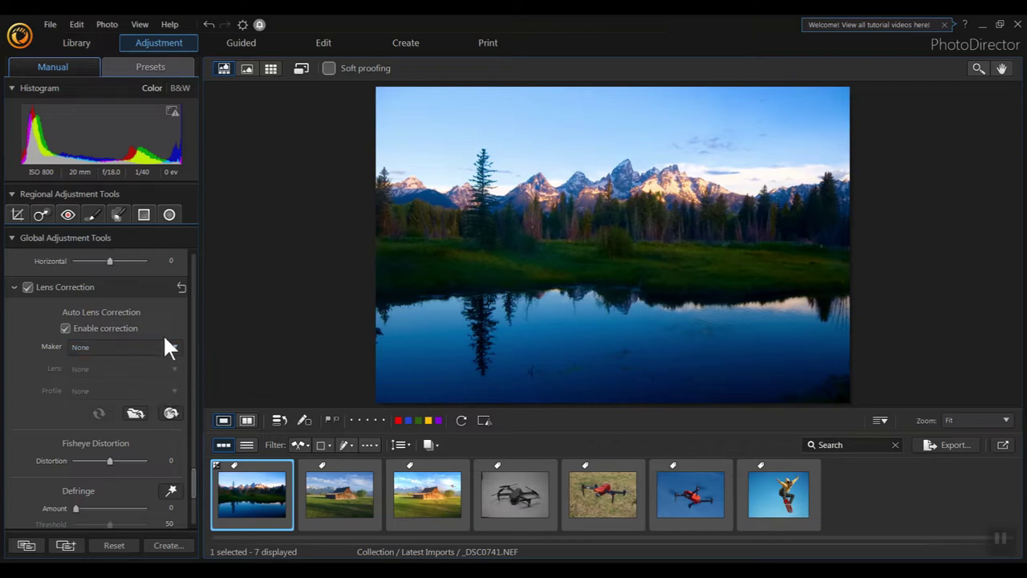
{"action": "left_click", "coordinate": [172, 350]}
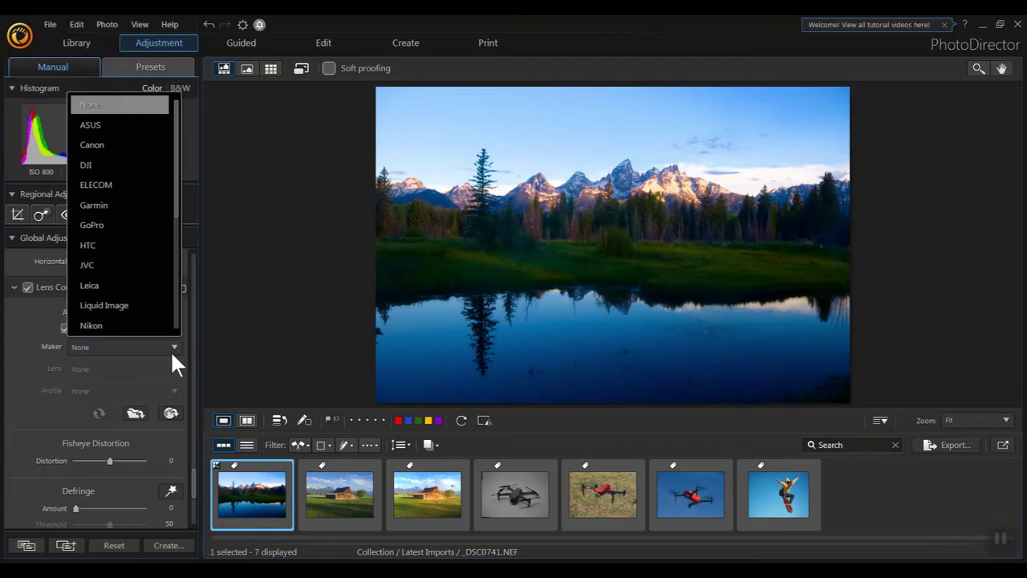
{"action": "left_click", "coordinate": [138, 323]}
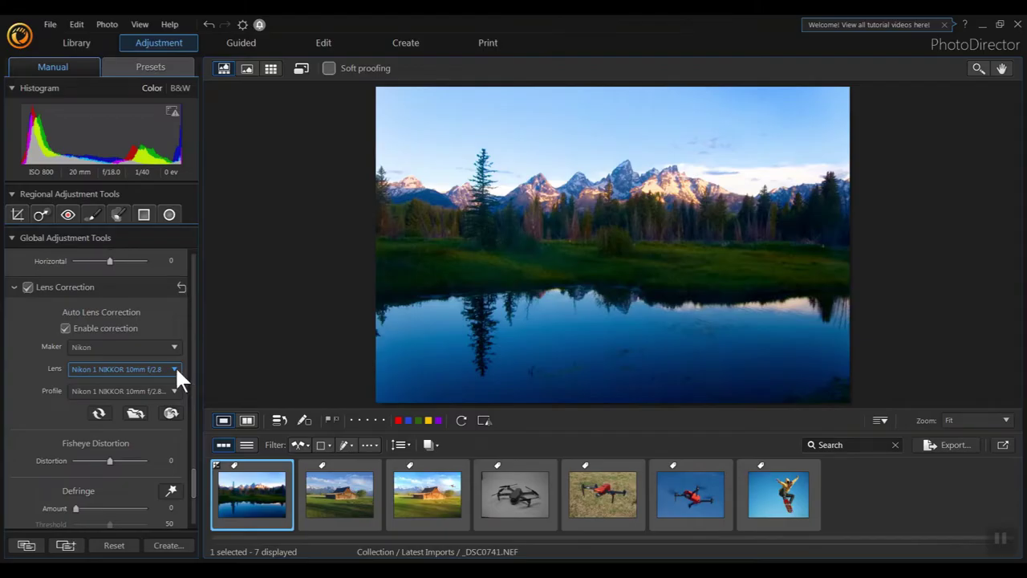
{"action": "left_click", "coordinate": [175, 369]}
{"action": "left_click_drag", "start_coordinate": [335, 159], "coordinate": [323, 318]}
{"action": "scroll", "coordinate": [322, 318], "scroll_direction": "down", "scroll_amount": 1}
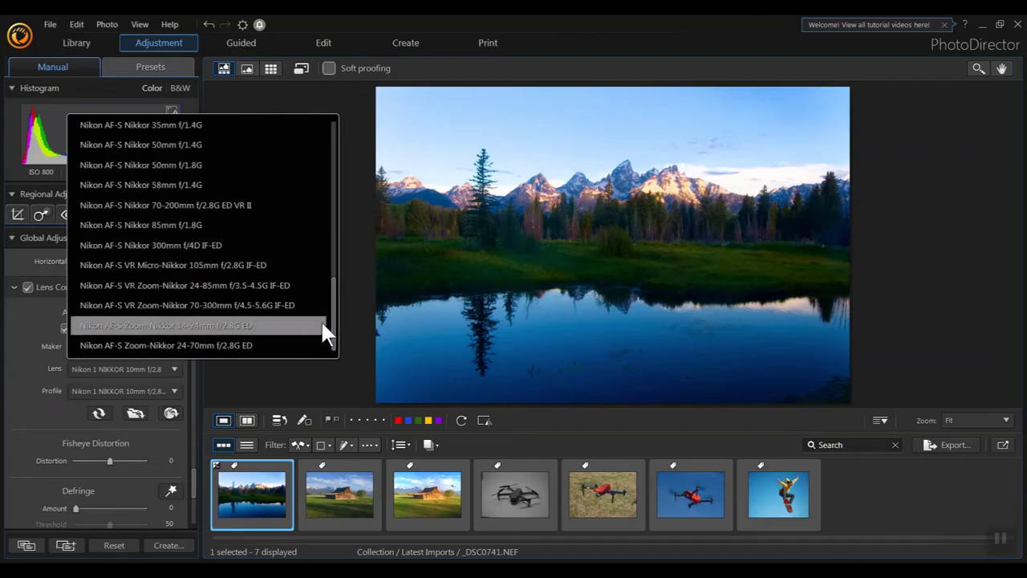
{"action": "left_click", "coordinate": [240, 284]}
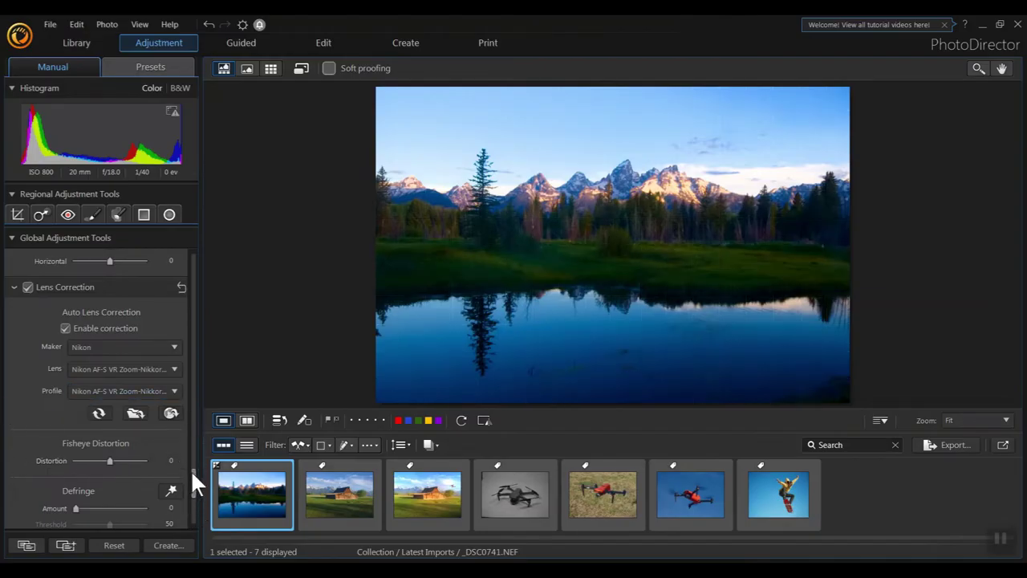
Step: Look through the remaining lens correction settings for fisheye distortion, defringe, chromatic aberration, vignette removal and vignetting effect
{"action": "scroll", "coordinate": [192, 479], "scroll_direction": "down", "scroll_amount": 3}
{"action": "scroll", "coordinate": [193, 483], "scroll_direction": "down", "scroll_amount": 1}
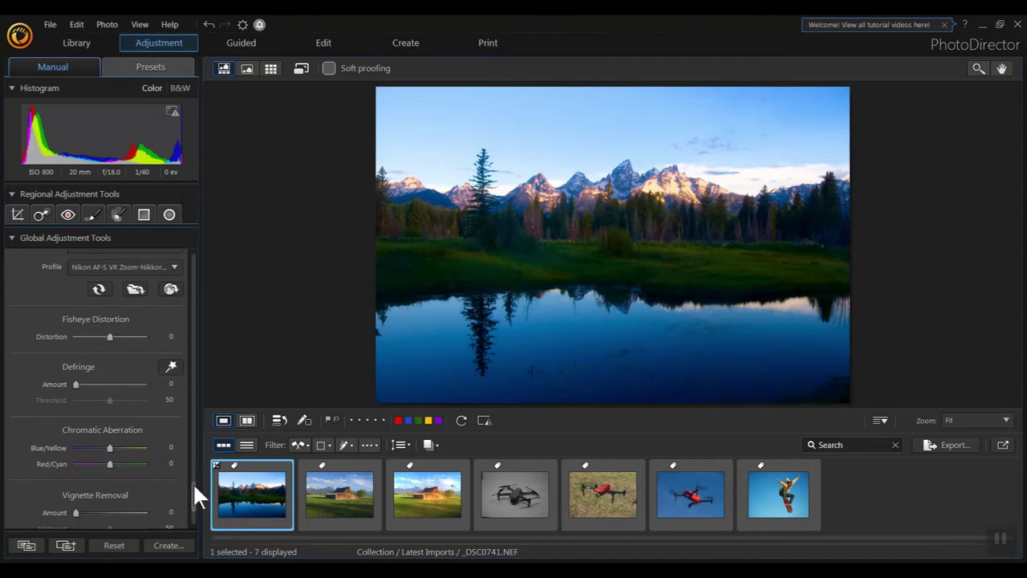
{"action": "scroll", "coordinate": [191, 491], "scroll_direction": "down", "scroll_amount": 2}
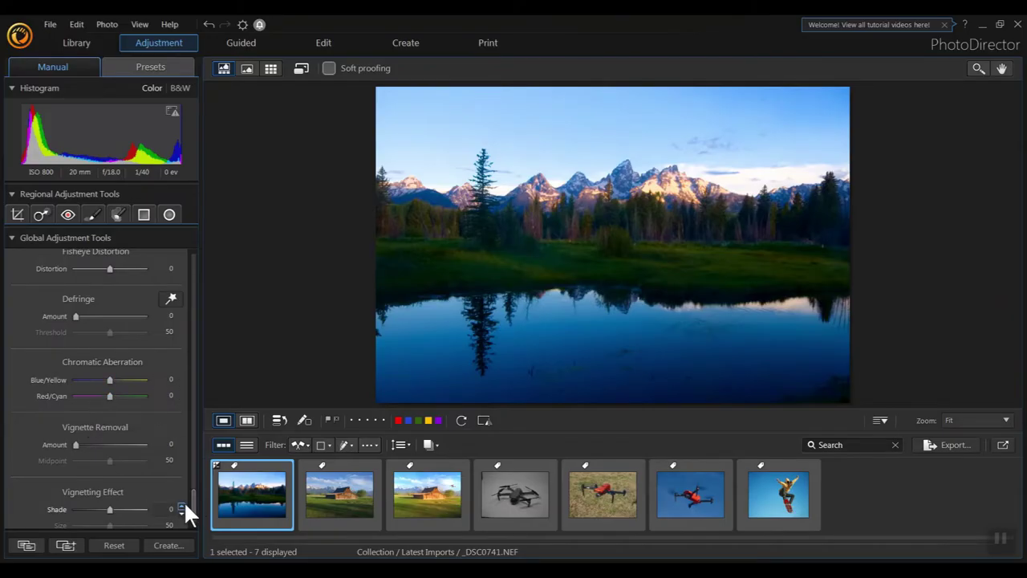
{"action": "left_click_drag", "start_coordinate": [192, 500], "coordinate": [189, 490]}
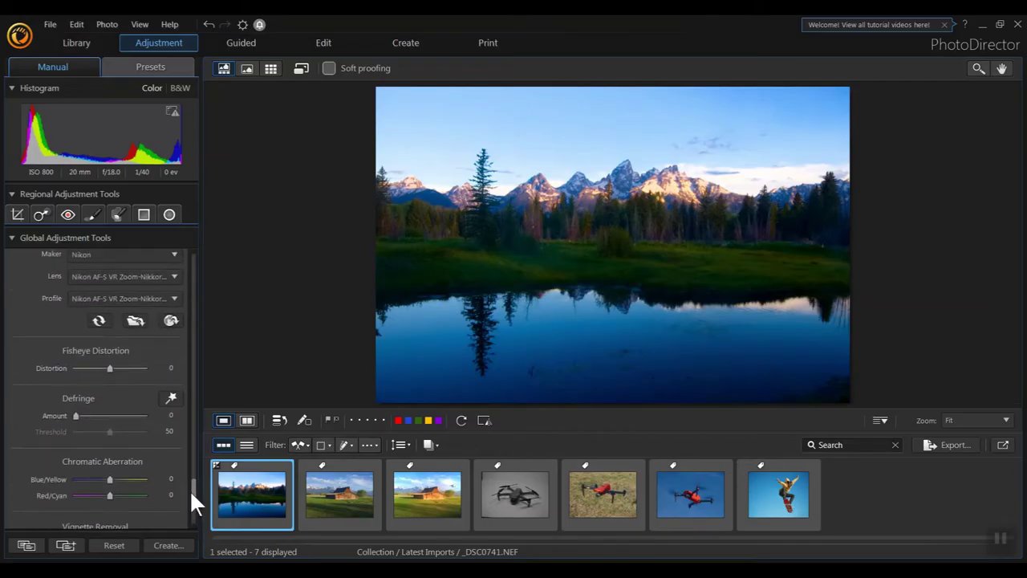
{"action": "left_click_drag", "start_coordinate": [191, 487], "coordinate": [209, 241]}
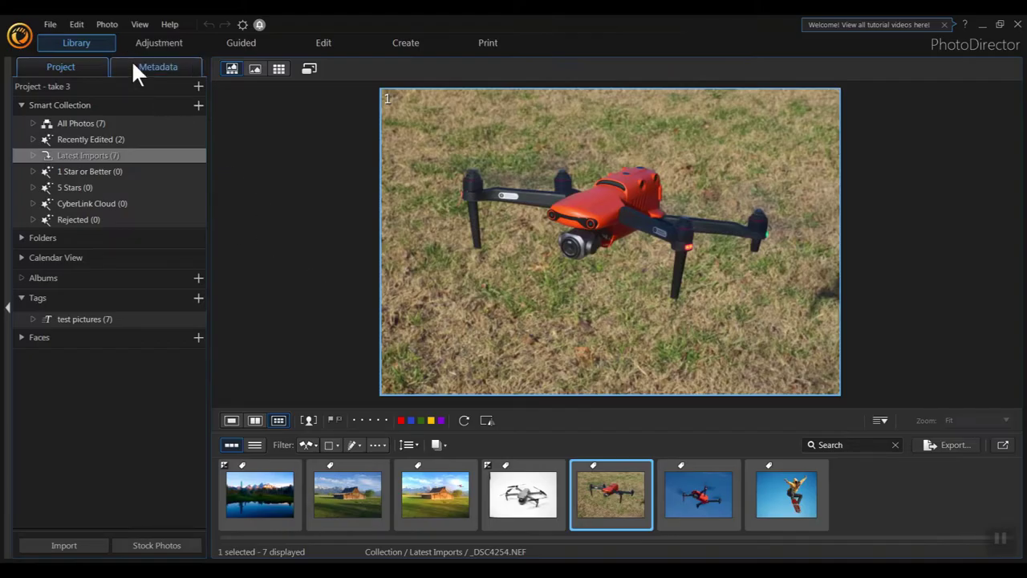
Step: Set the Orange colour saturation of the photo with the red drone over grass to 71
{"action": "left_click", "coordinate": [170, 45]}
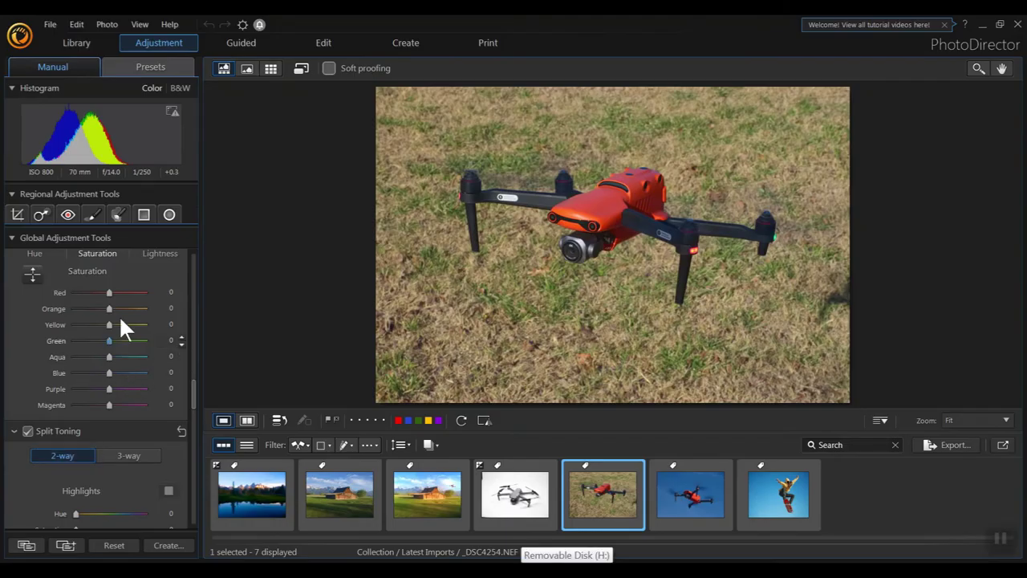
{"action": "left_click_drag", "start_coordinate": [106, 307], "coordinate": [133, 309]}
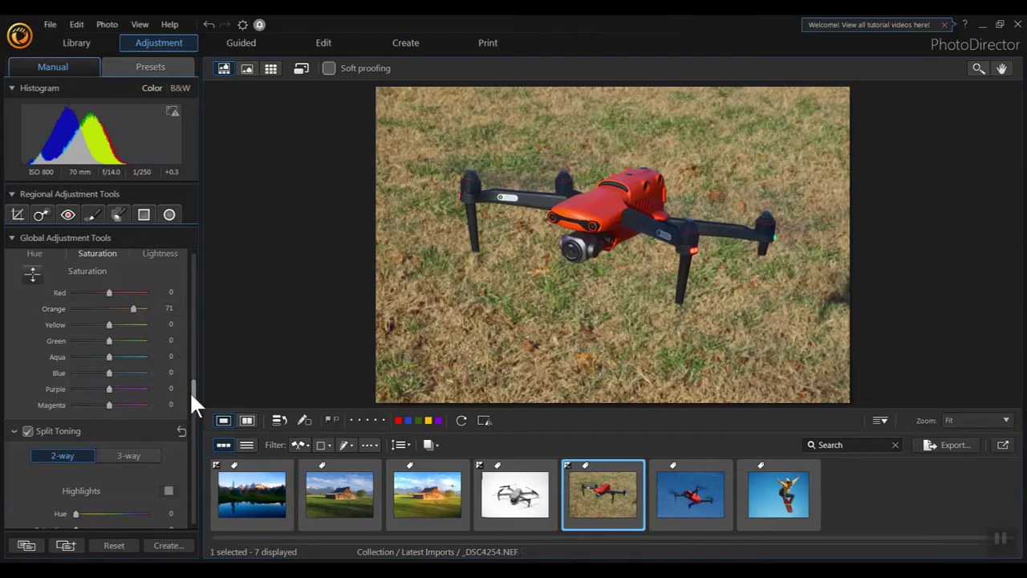
{"action": "scroll", "coordinate": [194, 393], "scroll_direction": "up", "scroll_amount": 1}
{"action": "scroll", "coordinate": [193, 398], "scroll_direction": "down", "scroll_amount": 3}
{"action": "scroll", "coordinate": [192, 402], "scroll_direction": "up", "scroll_amount": 2}
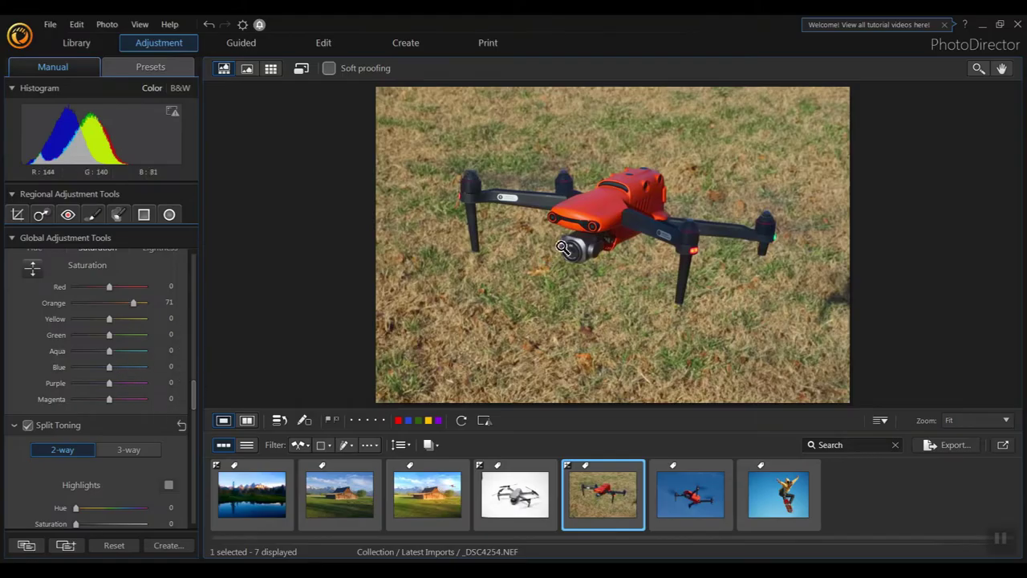
Step: Enter guided editing for the drone-over-grass photo and examine the Skin Tools and Body Shaper options
{"action": "left_click", "coordinate": [239, 43]}
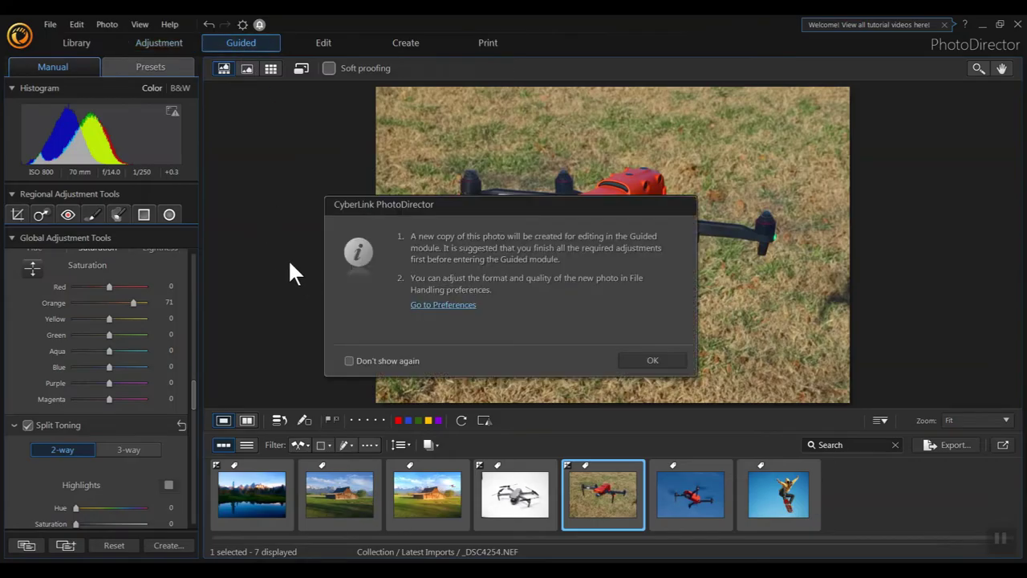
{"action": "left_click", "coordinate": [638, 359]}
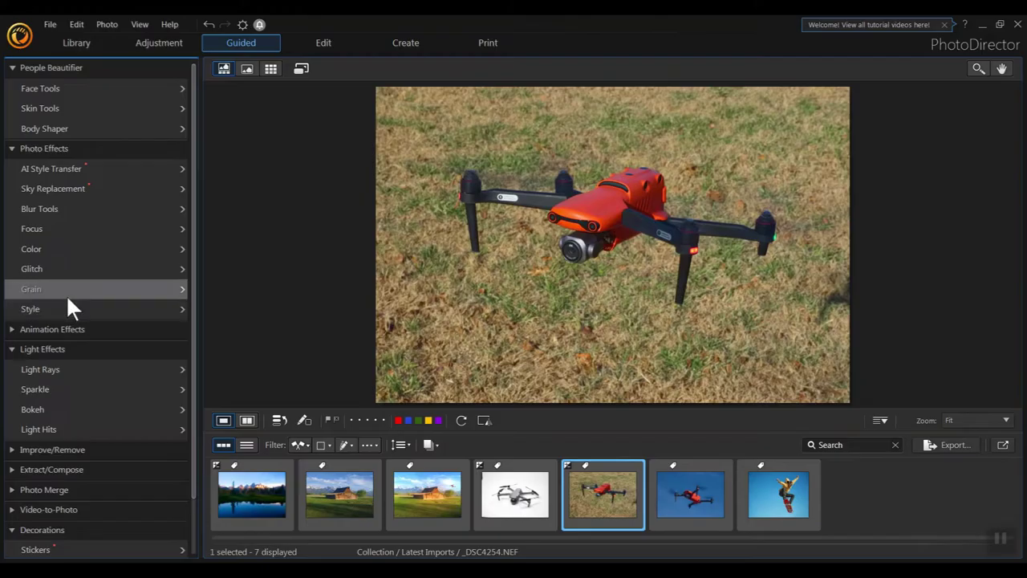
{"action": "left_click", "coordinate": [56, 113]}
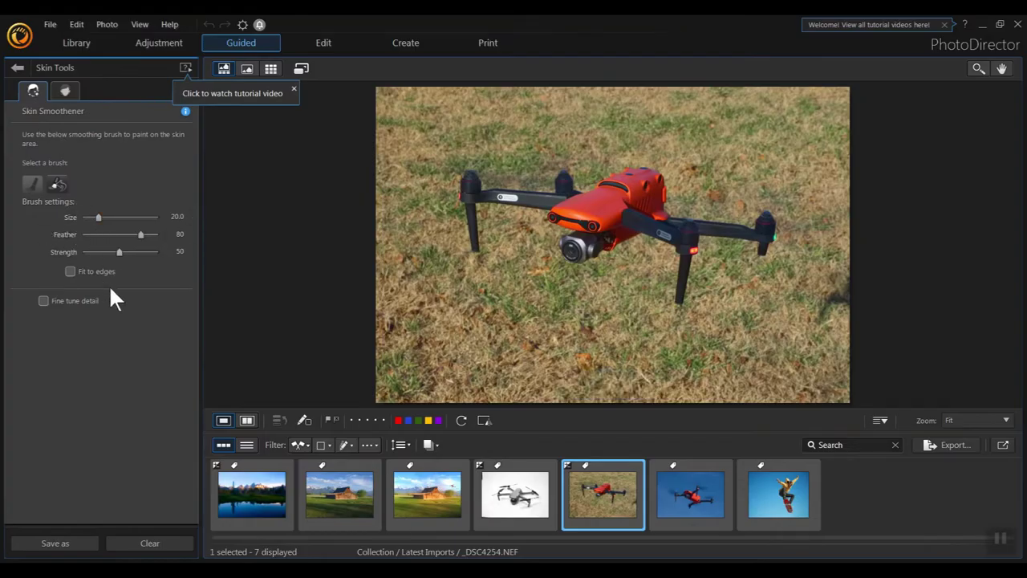
{"action": "left_click", "coordinate": [21, 66]}
{"action": "left_click", "coordinate": [56, 131]}
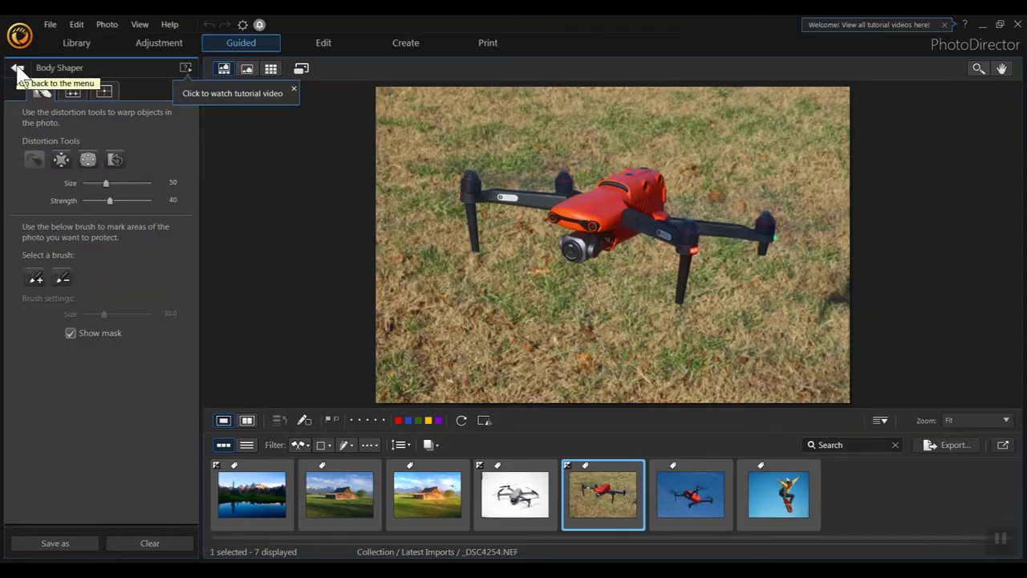
{"action": "left_click", "coordinate": [18, 69]}
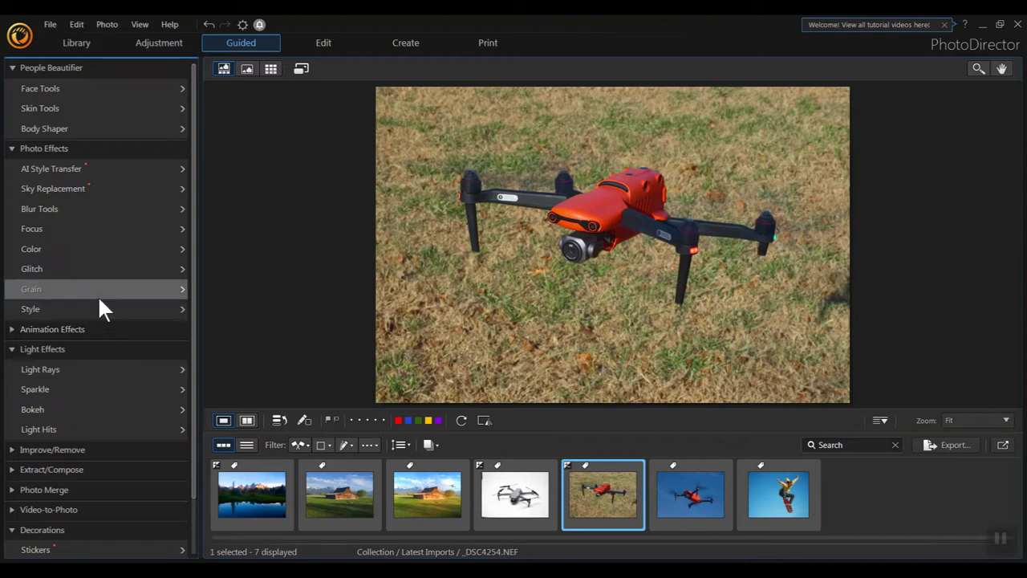
Step: Apply the Color Splash effect to the drone-over-grass photo, sampling the drone's red body as the colour to keep
{"action": "left_click", "coordinate": [64, 246]}
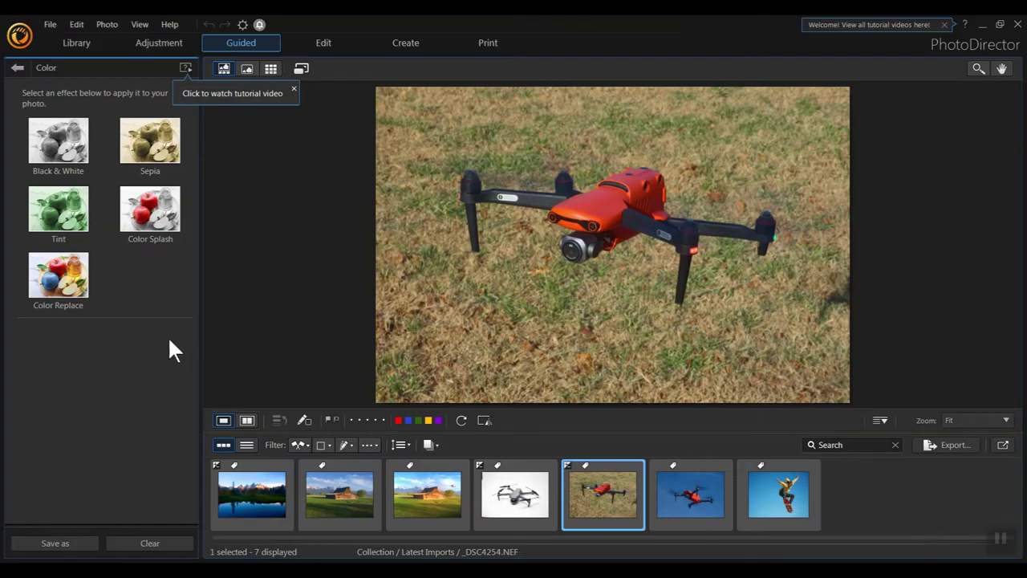
{"action": "left_click", "coordinate": [151, 213]}
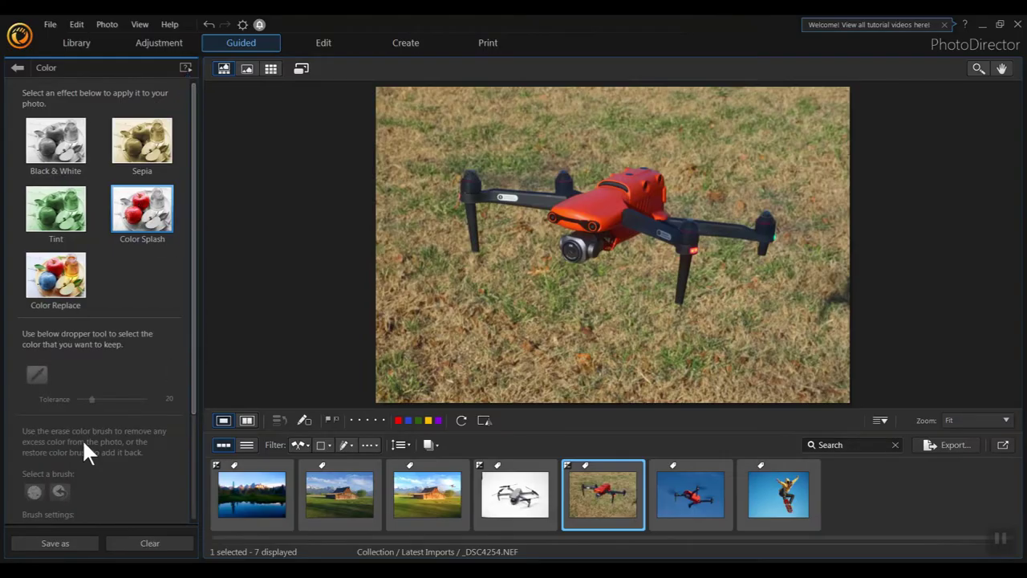
{"action": "left_click", "coordinate": [37, 373]}
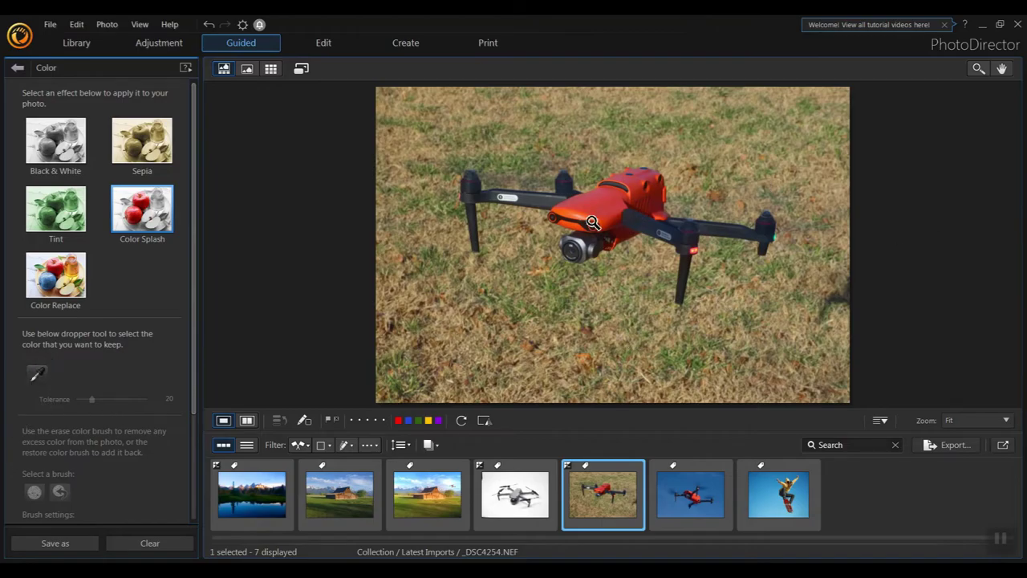
{"action": "left_click", "coordinate": [37, 372]}
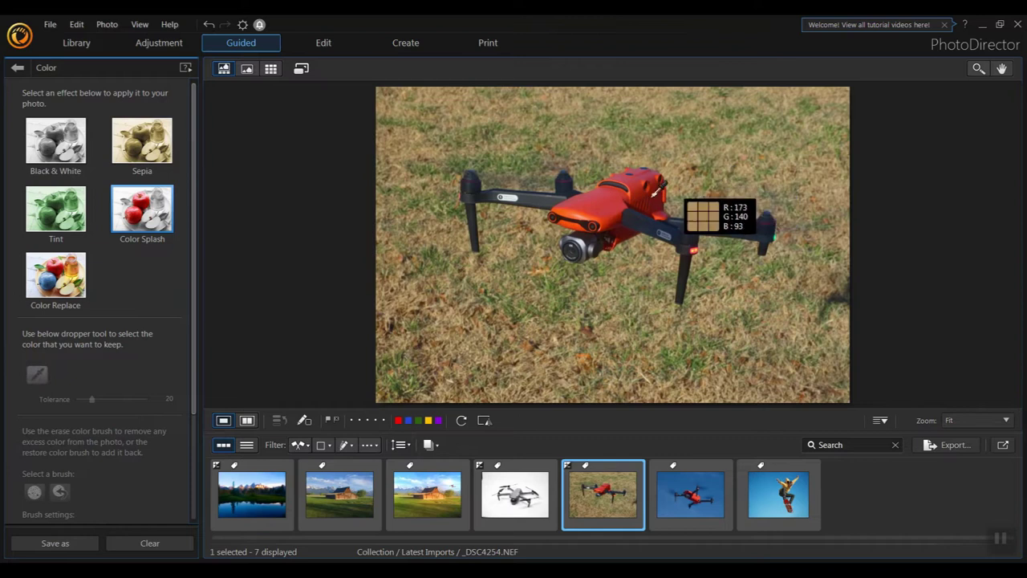
{"action": "left_click", "coordinate": [613, 193]}
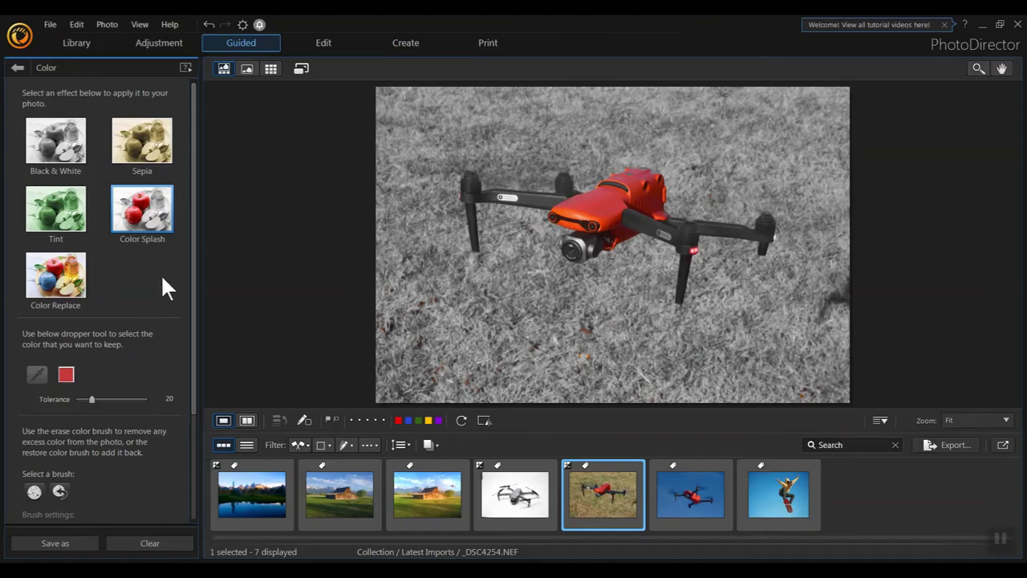
Step: Set the Color Splash Hue Shift to 211 and save the changes as a virtual copy
{"action": "left_click_drag", "start_coordinate": [191, 227], "coordinate": [196, 368]}
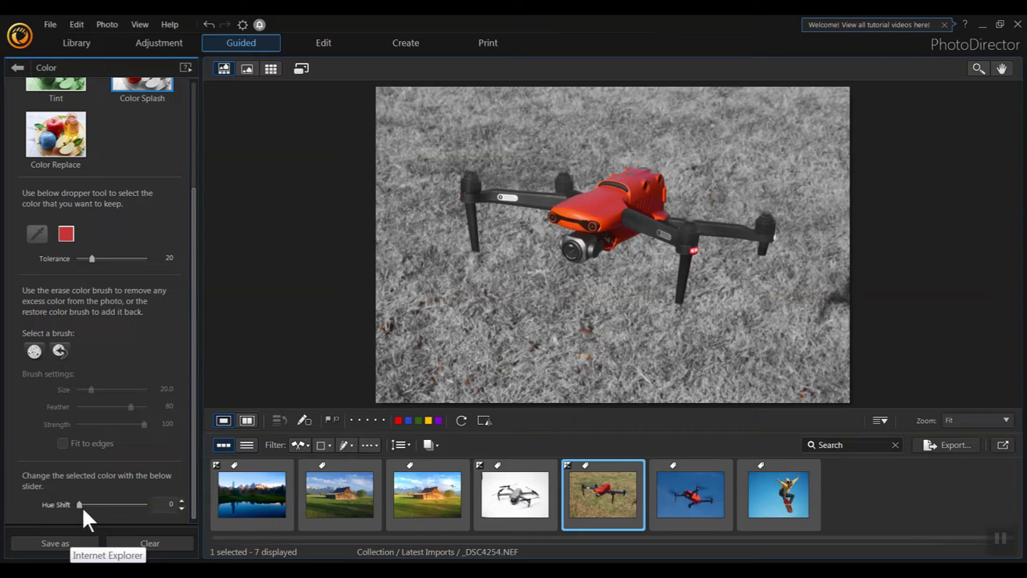
{"action": "left_click_drag", "start_coordinate": [79, 504], "coordinate": [98, 504]}
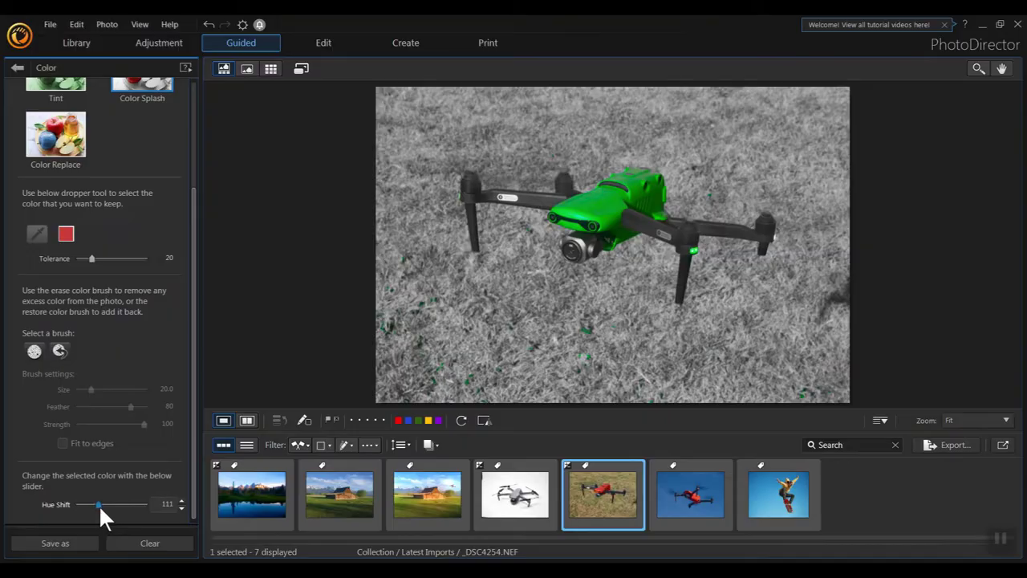
{"action": "left_click_drag", "start_coordinate": [98, 504], "coordinate": [115, 500]}
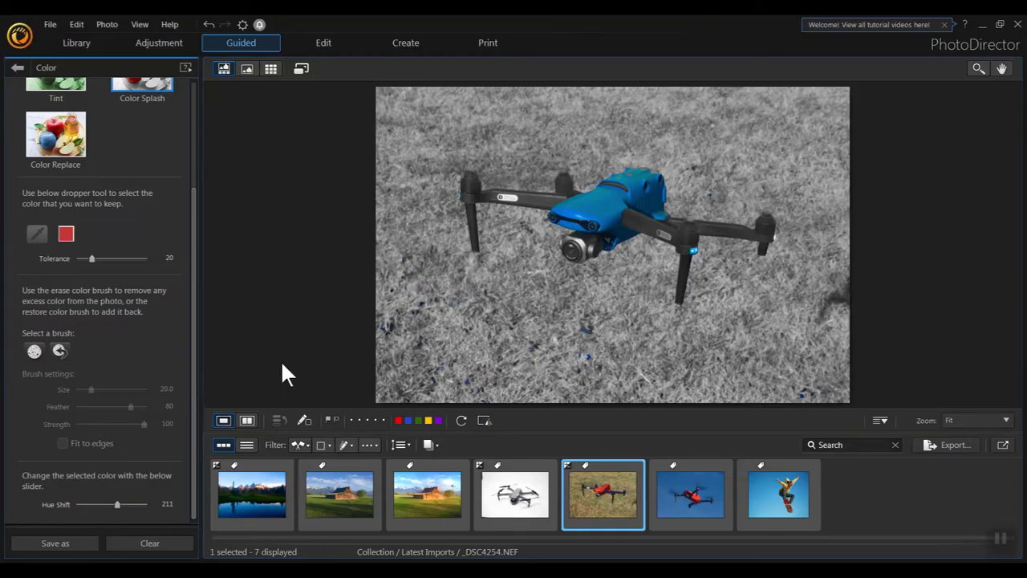
{"action": "left_click", "coordinate": [211, 484]}
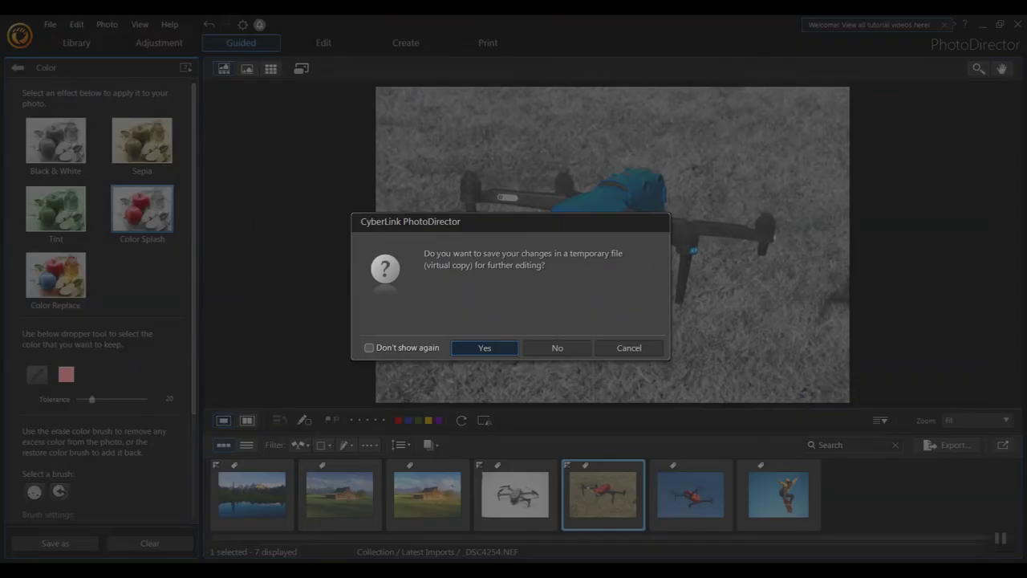
{"action": "left_click", "coordinate": [490, 351]}
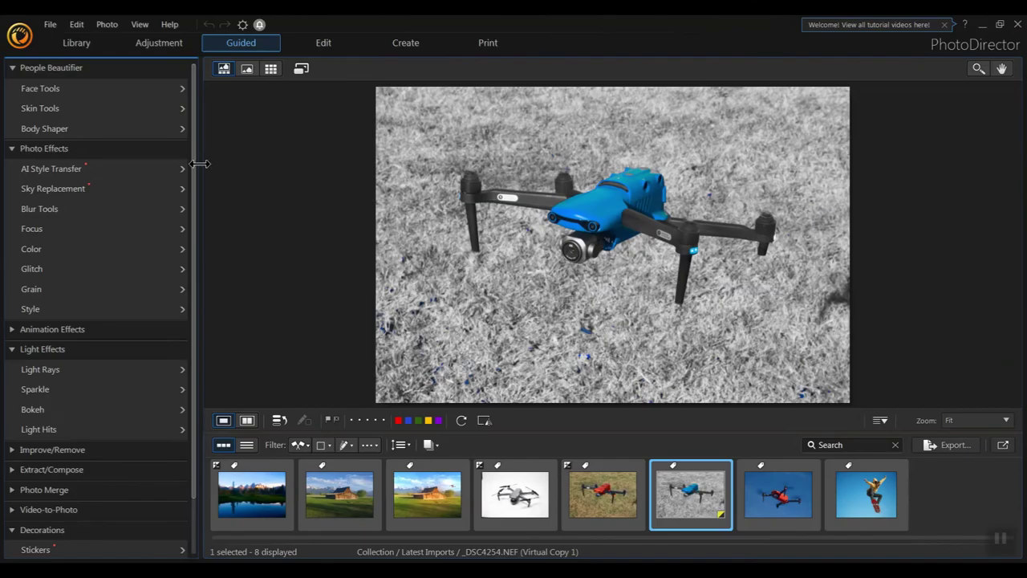
Step: Adjust the tone of the photo with the red drone against blue sky, setting Brightest to 88 and Dark to -6
{"action": "left_click", "coordinate": [72, 46]}
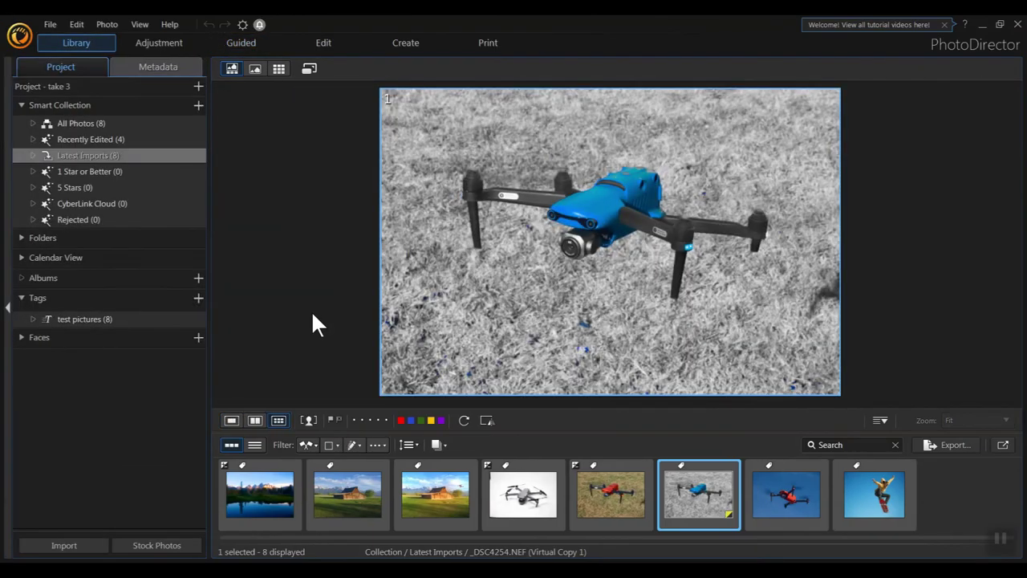
{"action": "left_click", "coordinate": [789, 491]}
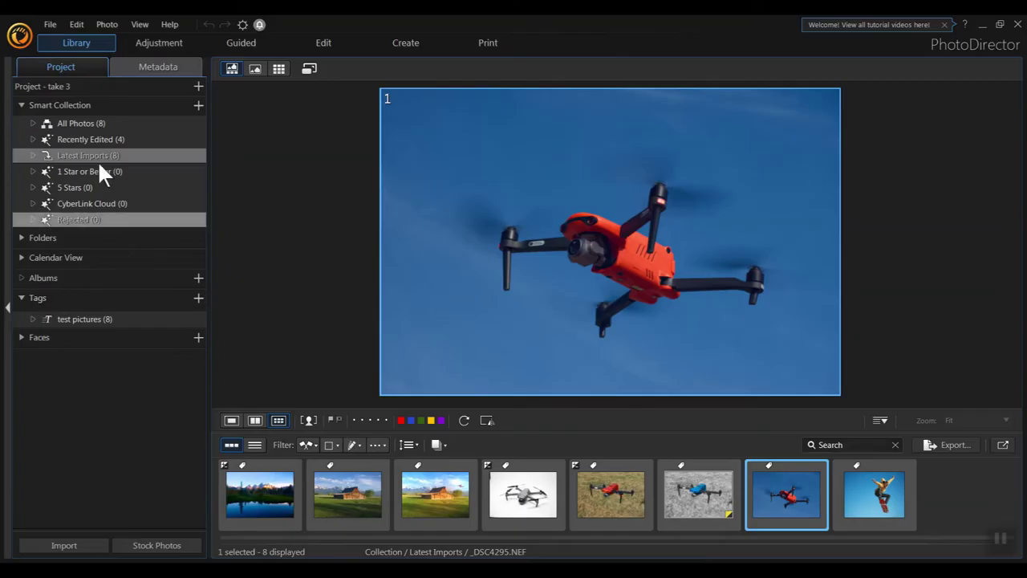
{"action": "left_click", "coordinate": [139, 42]}
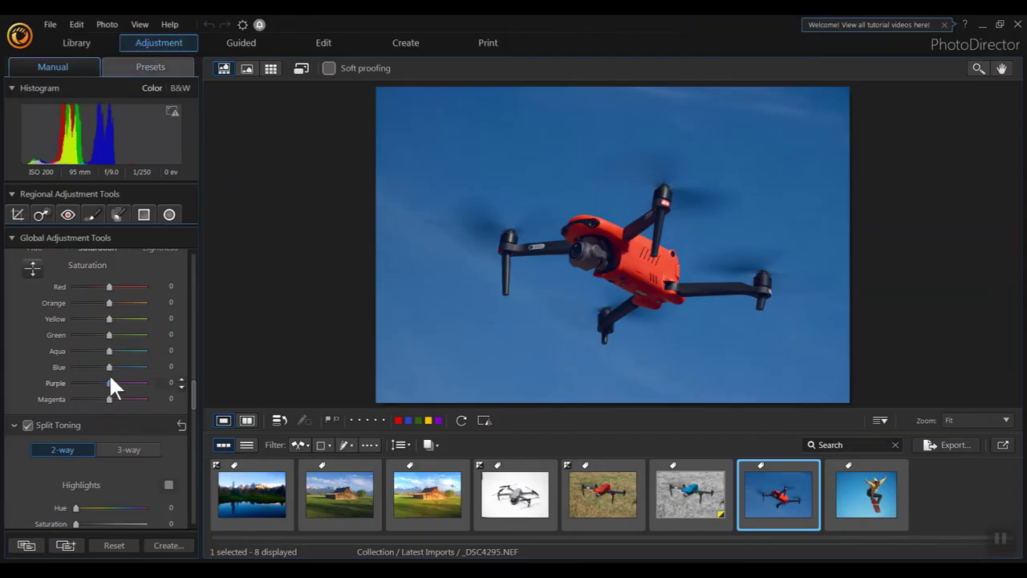
{"action": "left_click_drag", "start_coordinate": [194, 398], "coordinate": [192, 289]}
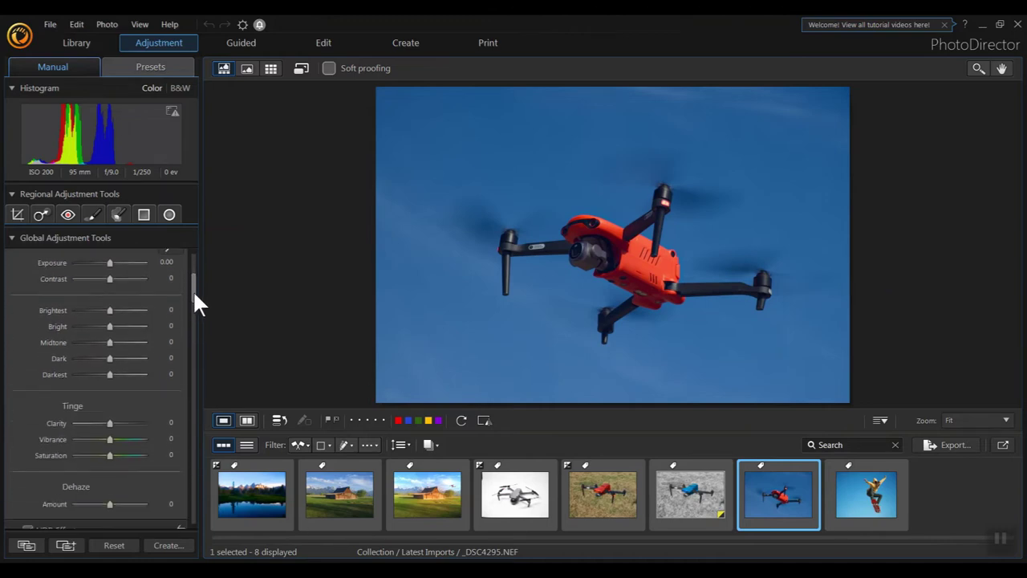
{"action": "left_click_drag", "start_coordinate": [109, 307], "coordinate": [137, 307]}
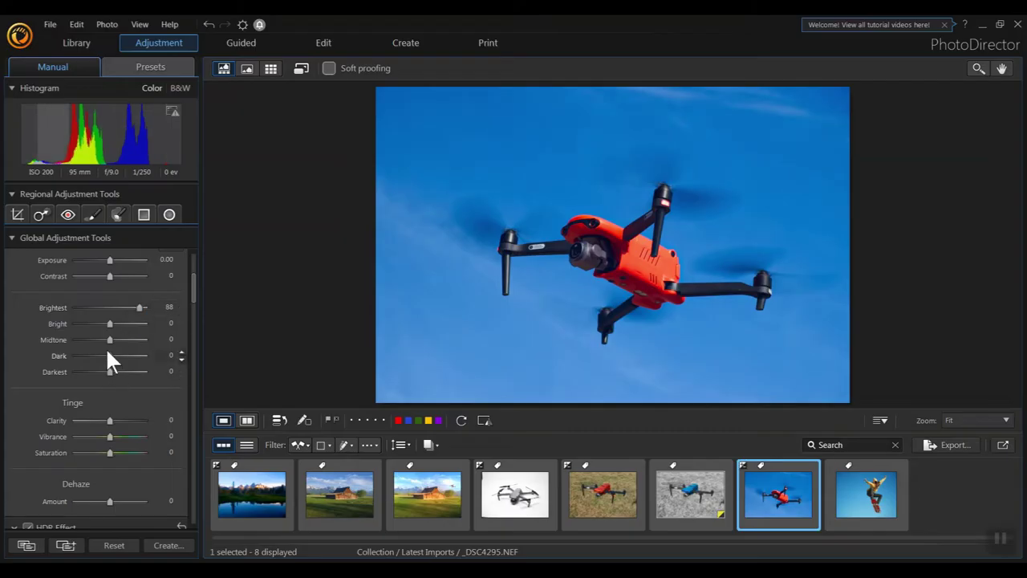
{"action": "mouse_move", "coordinate": [109, 355]}
{"action": "left_mouse_down"}
{"action": "mouse_move", "coordinate": [95, 362]}
{"action": "mouse_move", "coordinate": [106, 357]}
{"action": "left_mouse_up"}
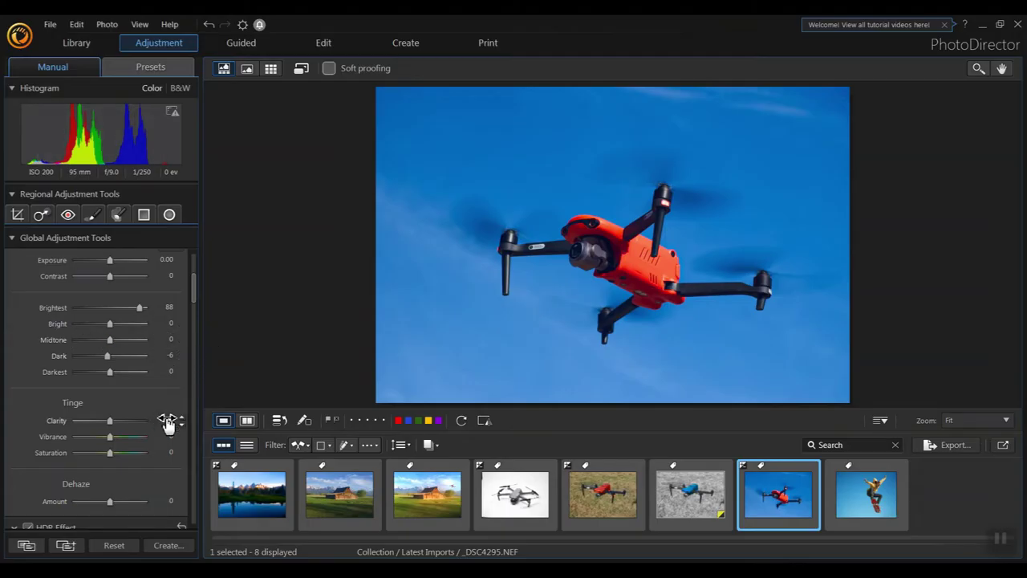
{"action": "left_click_drag", "start_coordinate": [191, 284], "coordinate": [191, 280]}
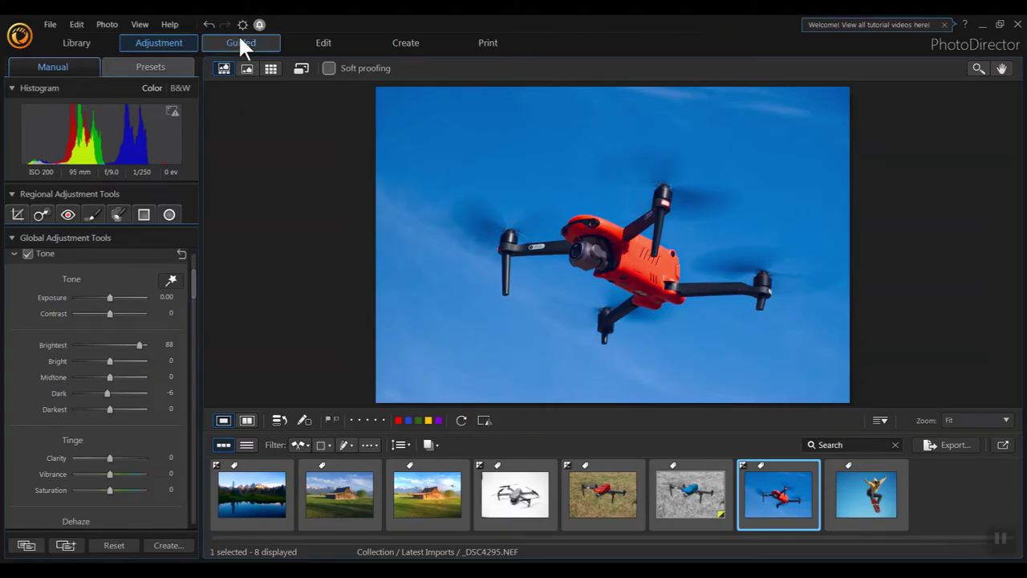
Step: Try the cloudy sky 01 and the sunset sky 06 from Sky Replacement on the flying drone photo
{"action": "left_click", "coordinate": [239, 40]}
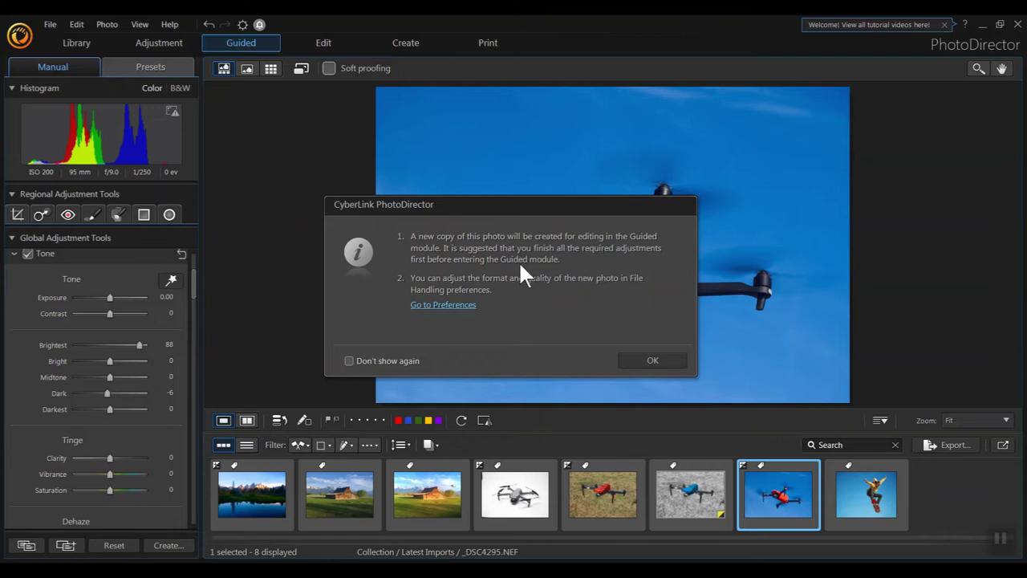
{"action": "left_click", "coordinate": [639, 362]}
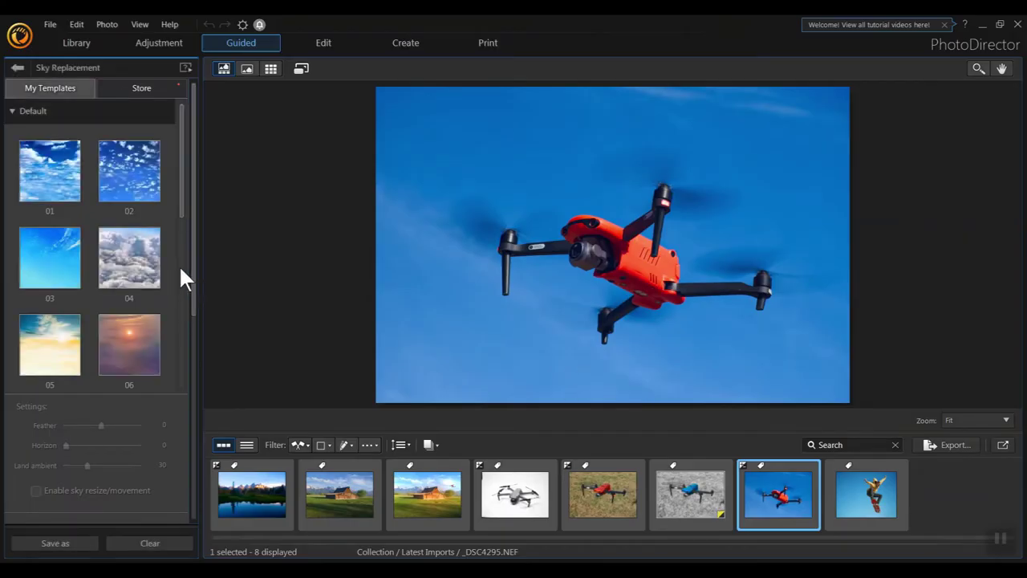
{"action": "left_click", "coordinate": [29, 193]}
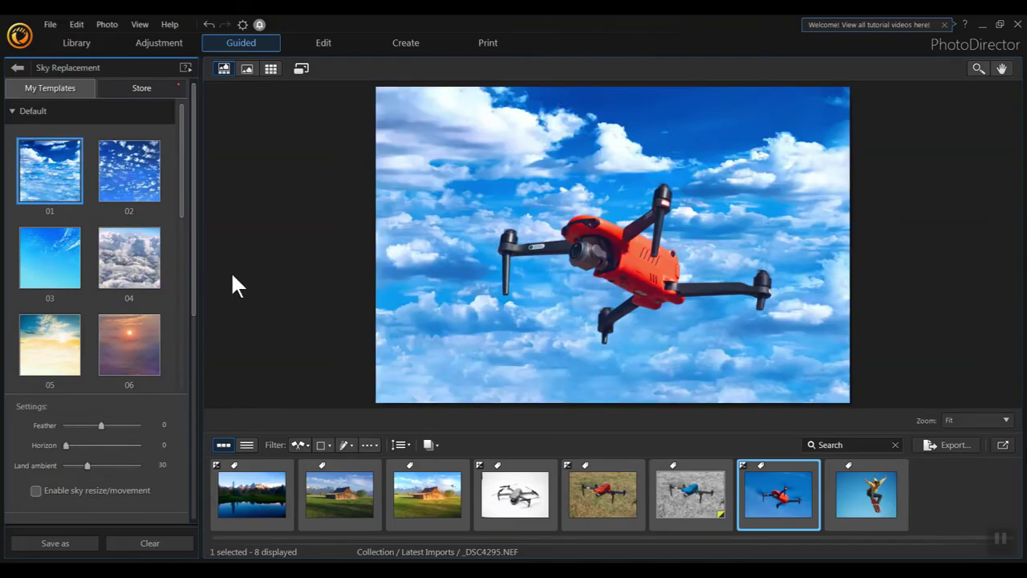
{"action": "scroll", "coordinate": [185, 193], "scroll_direction": "down", "scroll_amount": 1}
{"action": "scroll", "coordinate": [188, 200], "scroll_direction": "down", "scroll_amount": 1}
{"action": "left_click", "coordinate": [153, 268]}
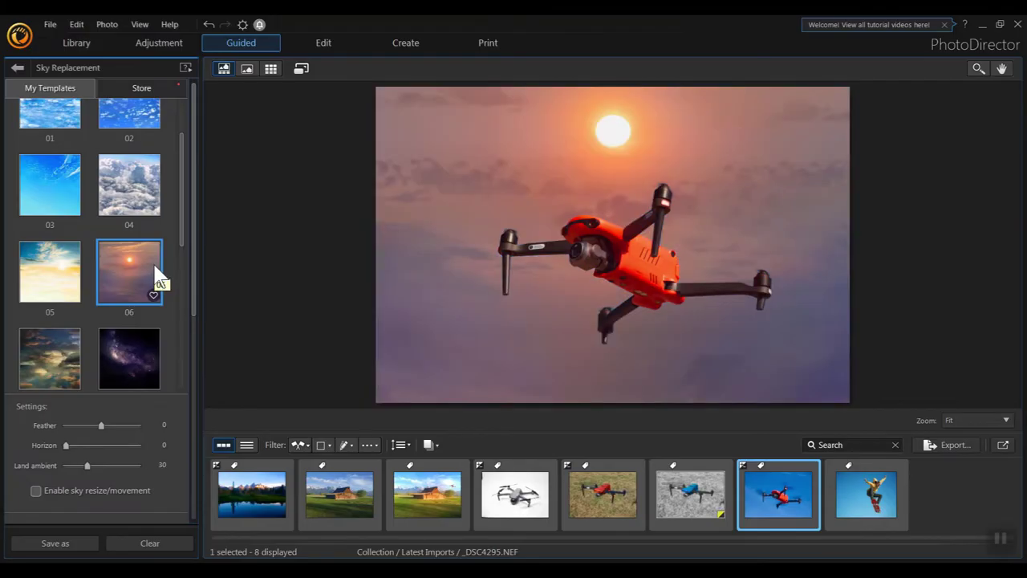
Step: Try Sky Replacement templates 08, 10, 09, 11 and 12 on the flying drone photo
{"action": "scroll", "coordinate": [185, 229], "scroll_direction": "down", "scroll_amount": 1}
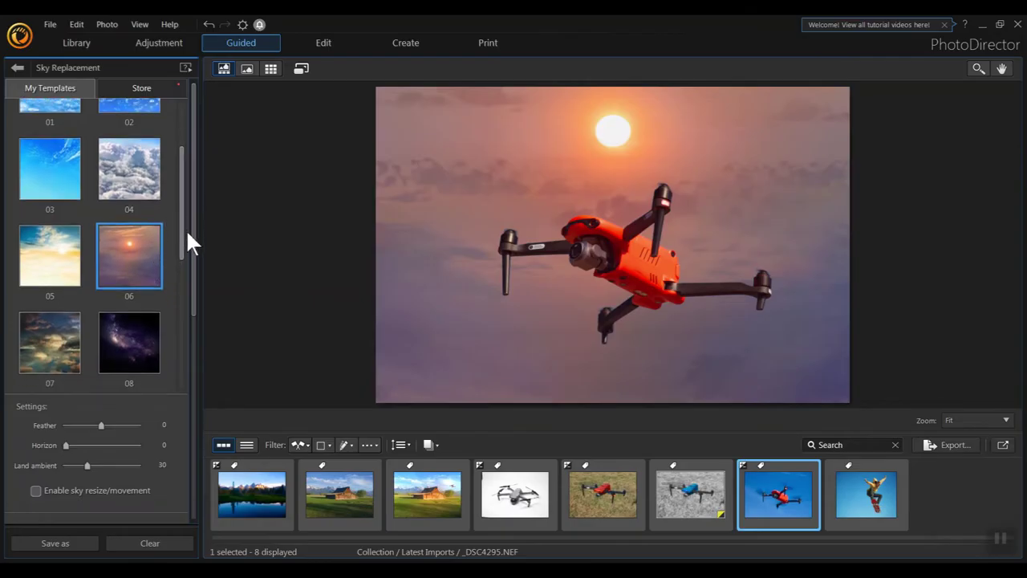
{"action": "scroll", "coordinate": [187, 234], "scroll_direction": "down", "scroll_amount": 1}
{"action": "left_click", "coordinate": [150, 273]}
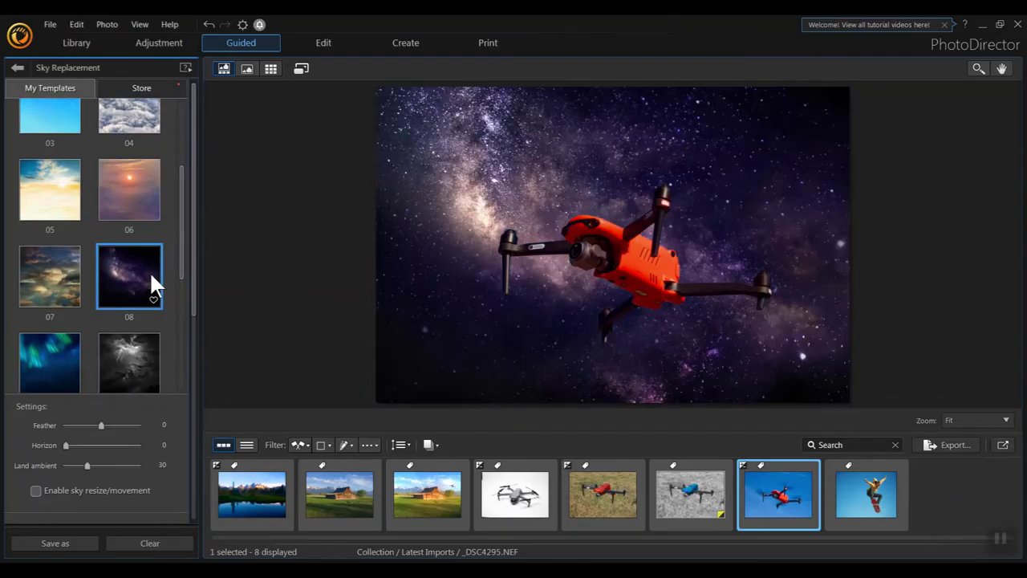
{"action": "left_click", "coordinate": [121, 376]}
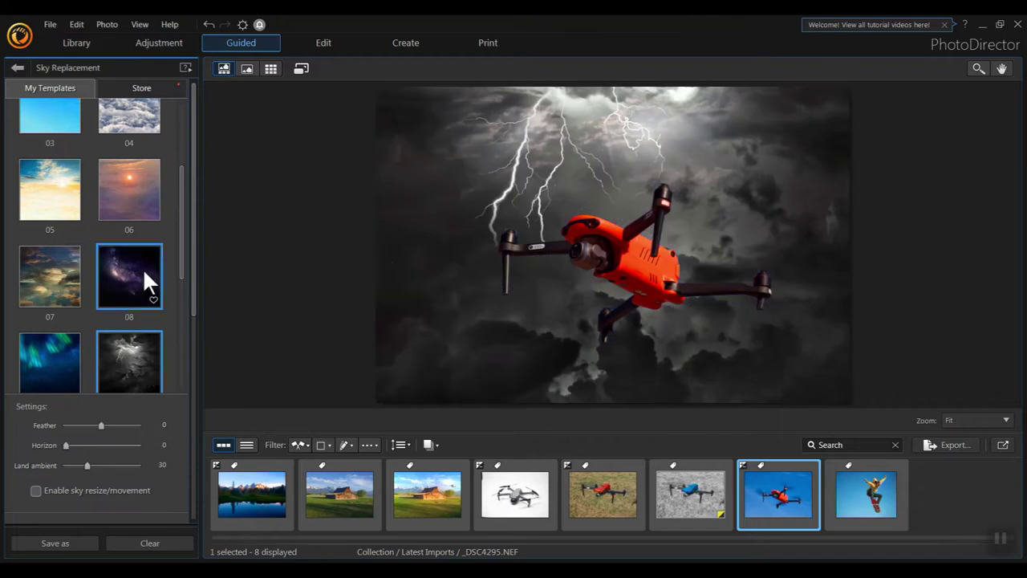
{"action": "left_click", "coordinate": [45, 368]}
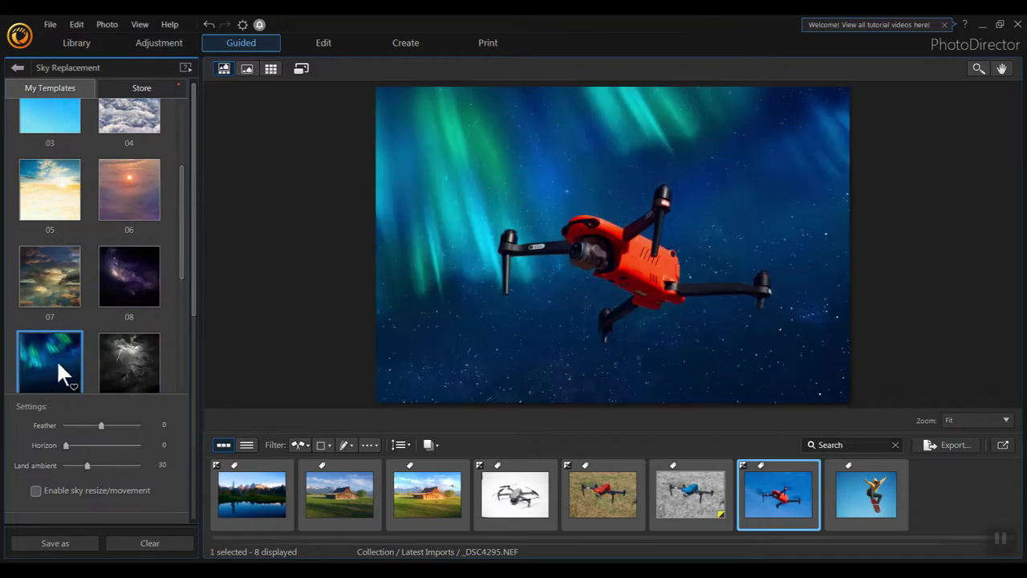
{"action": "left_click_drag", "start_coordinate": [182, 226], "coordinate": [190, 271]}
{"action": "left_click", "coordinate": [28, 328]}
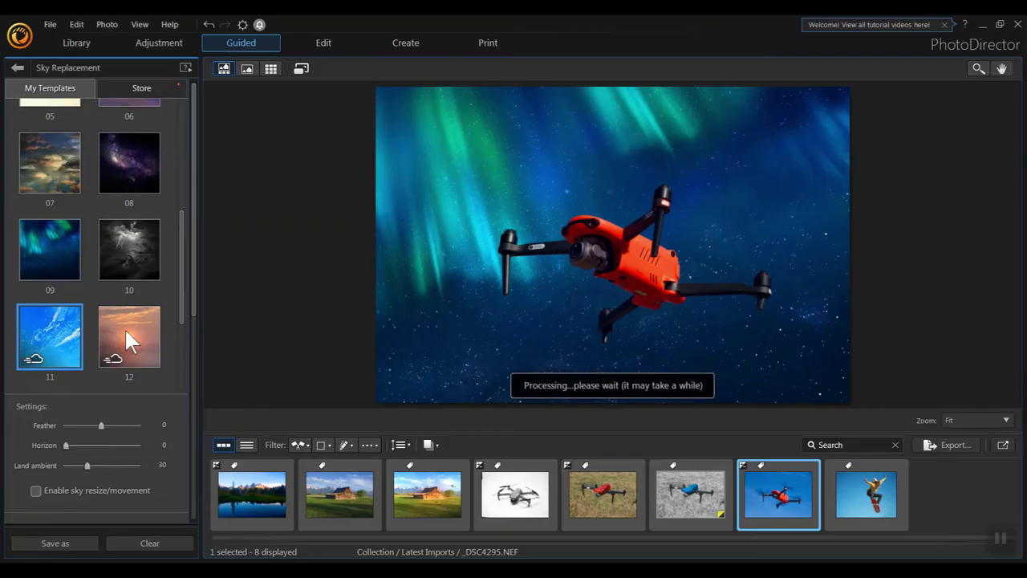
{"action": "left_click", "coordinate": [153, 326]}
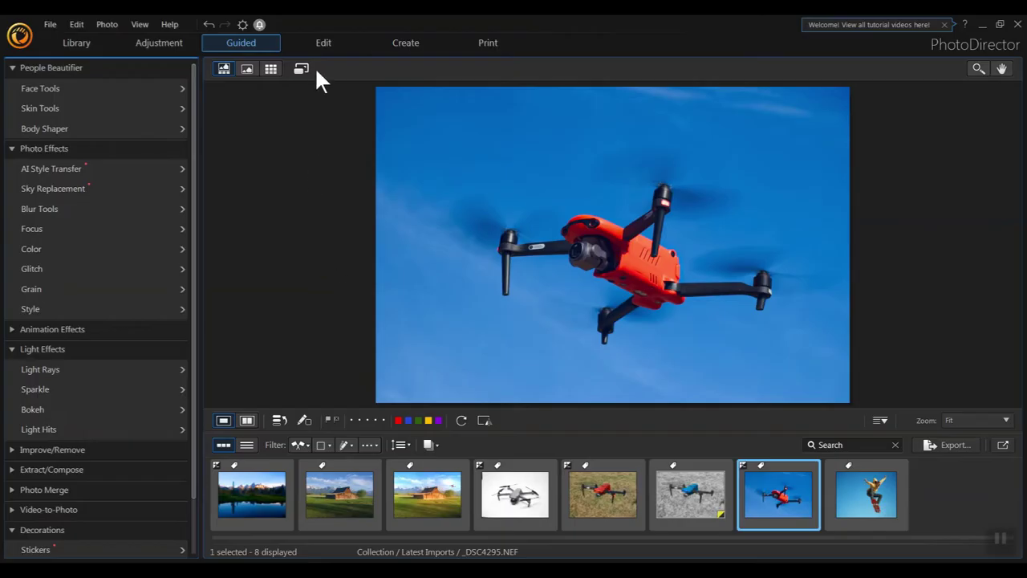
Step: Bring the flying drone photo into the Edit module and set the rectangle shape's colour to #cbdc08
{"action": "left_click", "coordinate": [319, 40]}
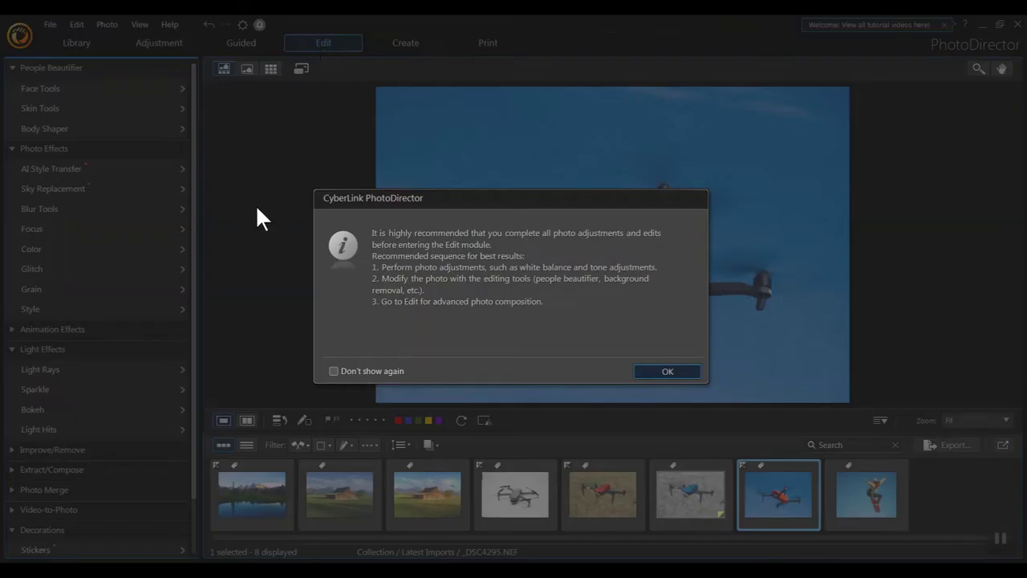
{"action": "left_click", "coordinate": [658, 371]}
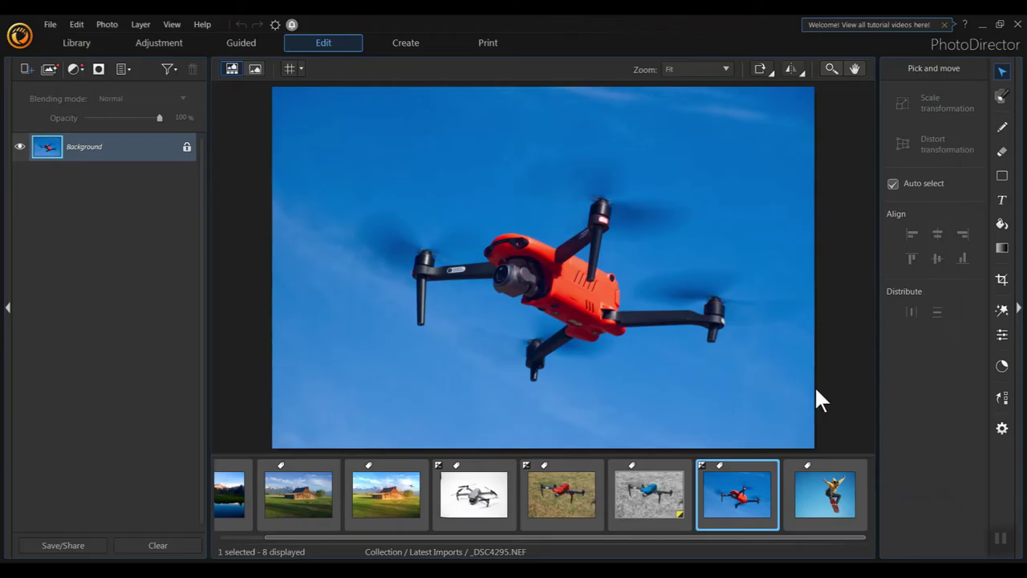
{"action": "left_click", "coordinate": [1002, 176]}
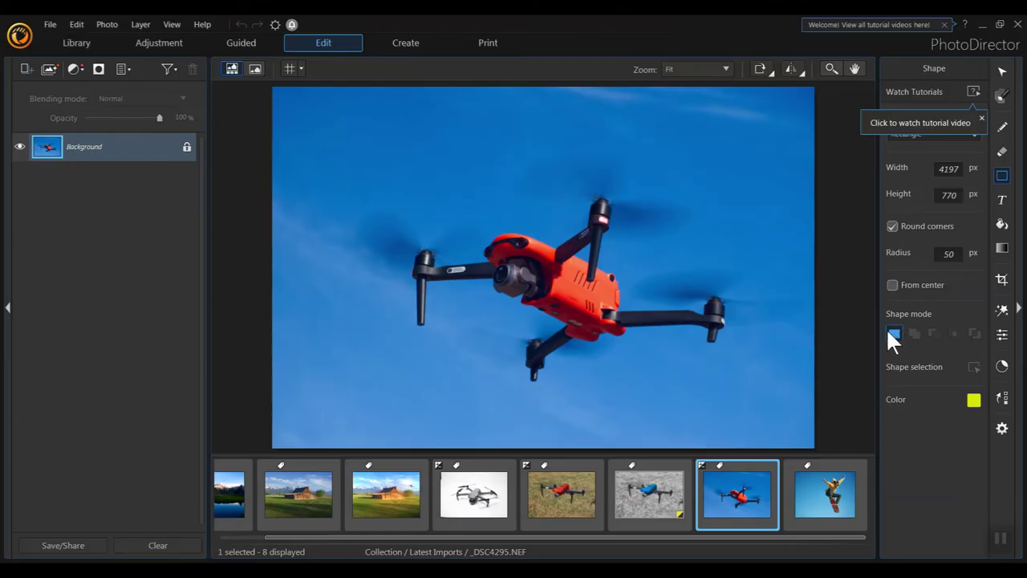
{"action": "left_click", "coordinate": [972, 400]}
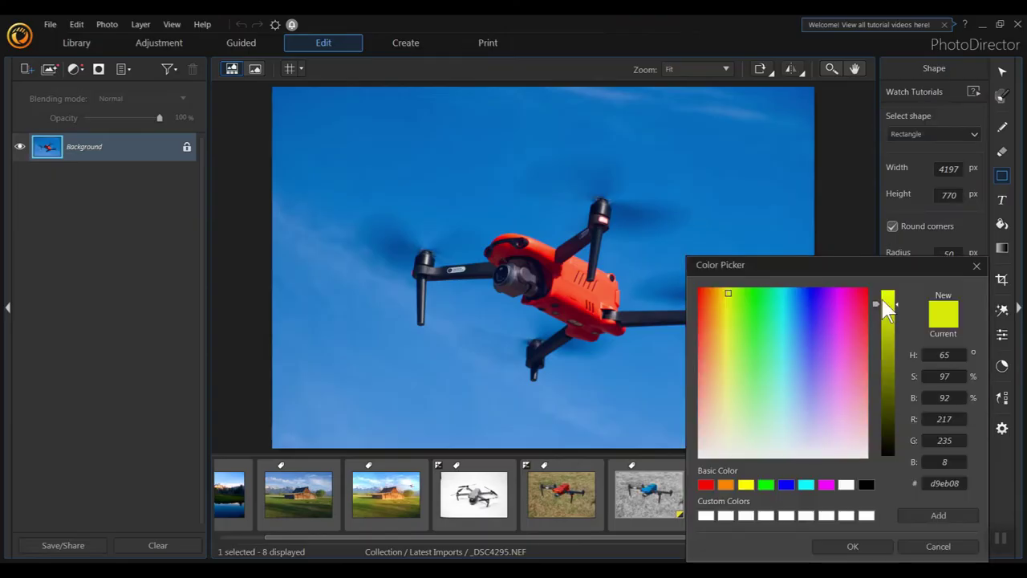
{"action": "mouse_move", "coordinate": [883, 307]}
{"action": "left_mouse_down"}
{"action": "mouse_move", "coordinate": [874, 323]}
{"action": "mouse_move", "coordinate": [875, 313]}
{"action": "left_mouse_up"}
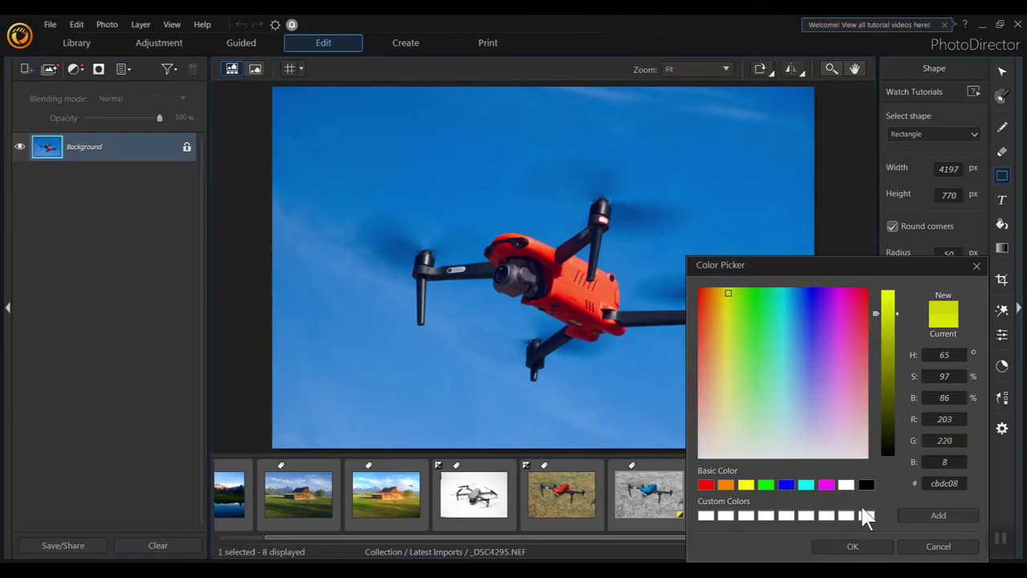
{"action": "left_click", "coordinate": [842, 546]}
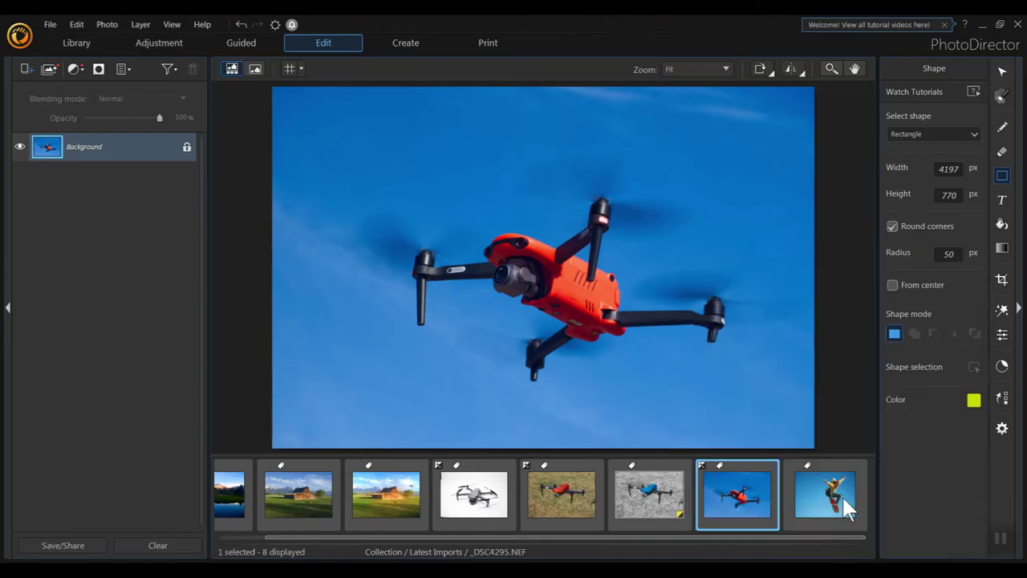
Step: Draw a round-cornered rectangle about 4042 by 622 px in the sky above the drone
{"action": "left_click", "coordinate": [886, 217]}
{"action": "left_click", "coordinate": [886, 220]}
{"action": "left_click_drag", "start_coordinate": [366, 110], "coordinate": [729, 166]}
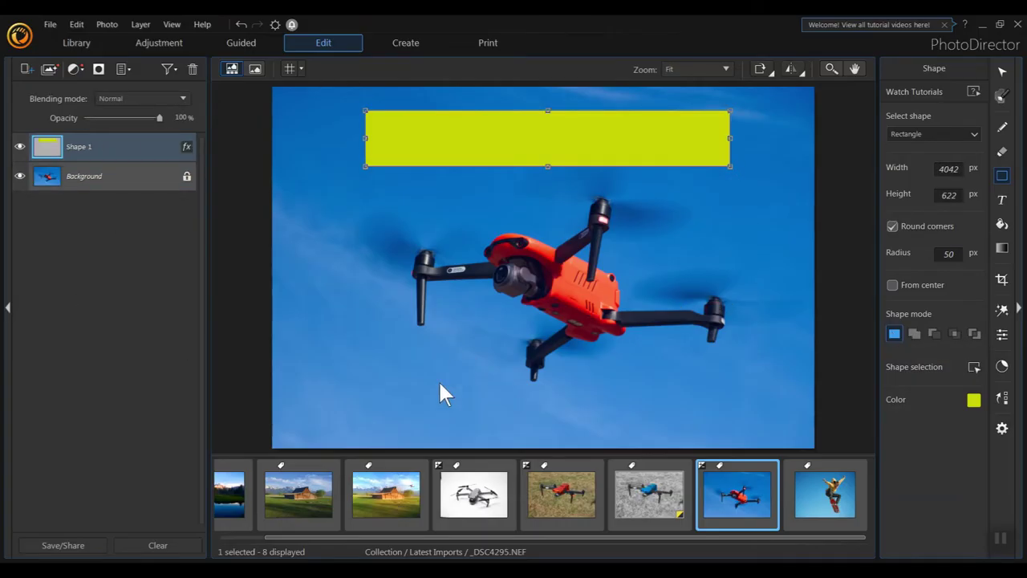
Step: Centre the rectangle horizontally on the photo, and hide and reshow its layer to compare
{"action": "mouse_move", "coordinate": [513, 144]}
{"action": "left_mouse_down"}
{"action": "mouse_move", "coordinate": [531, 129]}
{"action": "mouse_move", "coordinate": [486, 137]}
{"action": "mouse_move", "coordinate": [504, 131]}
{"action": "left_mouse_up"}
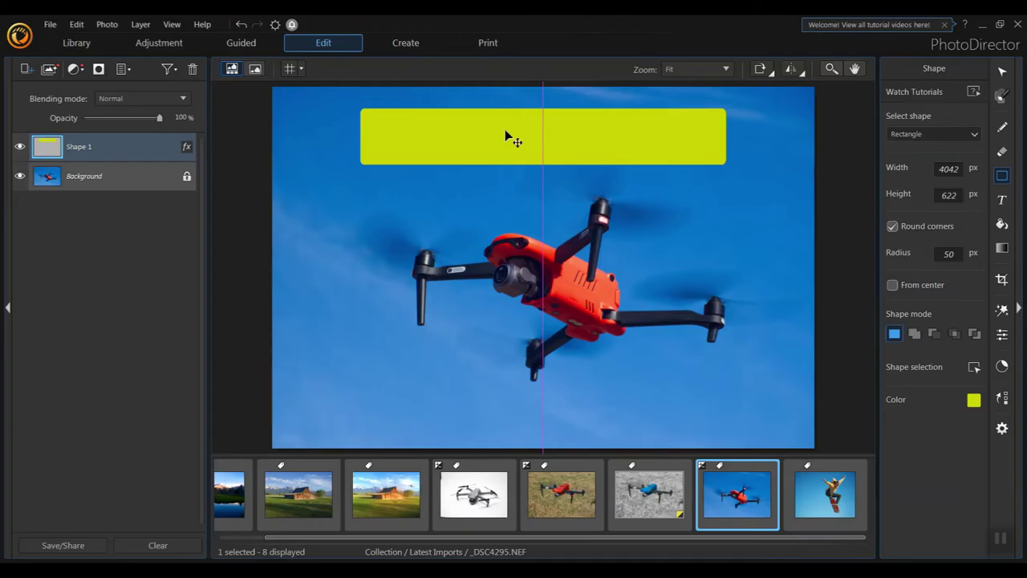
{"action": "left_click_drag", "start_coordinate": [504, 131], "coordinate": [505, 131]}
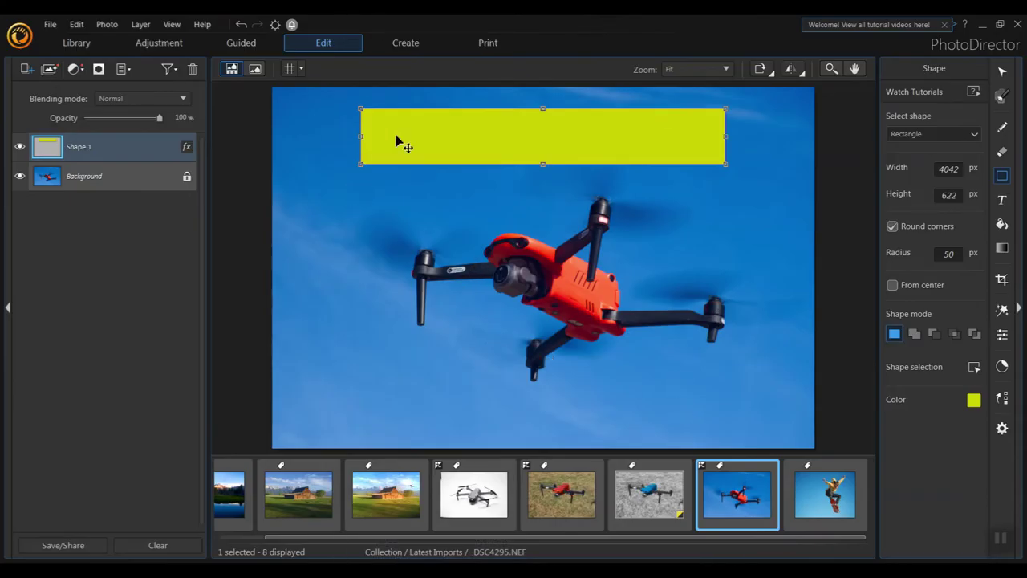
{"action": "left_click", "coordinate": [19, 146]}
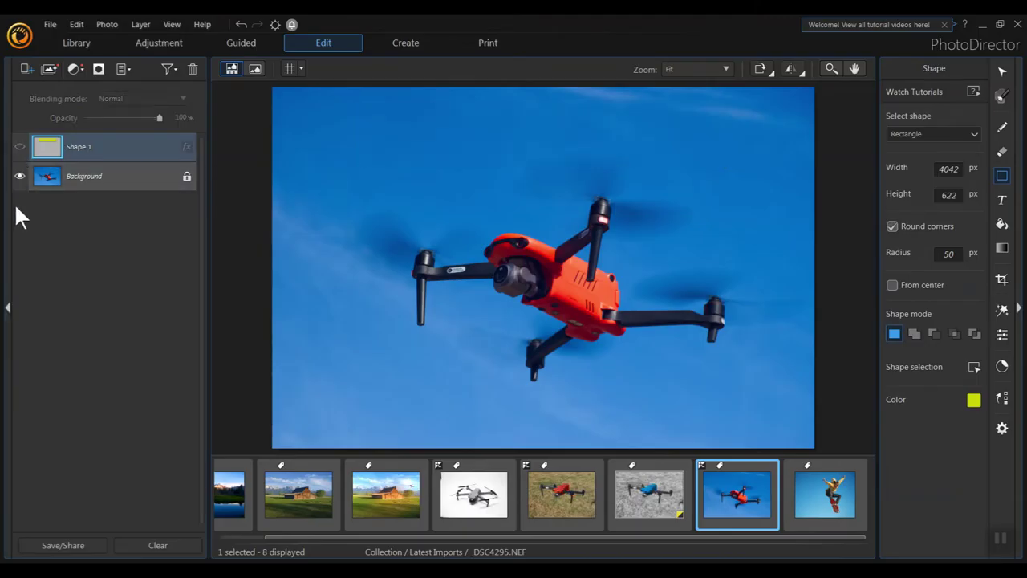
{"action": "left_click", "coordinate": [19, 147]}
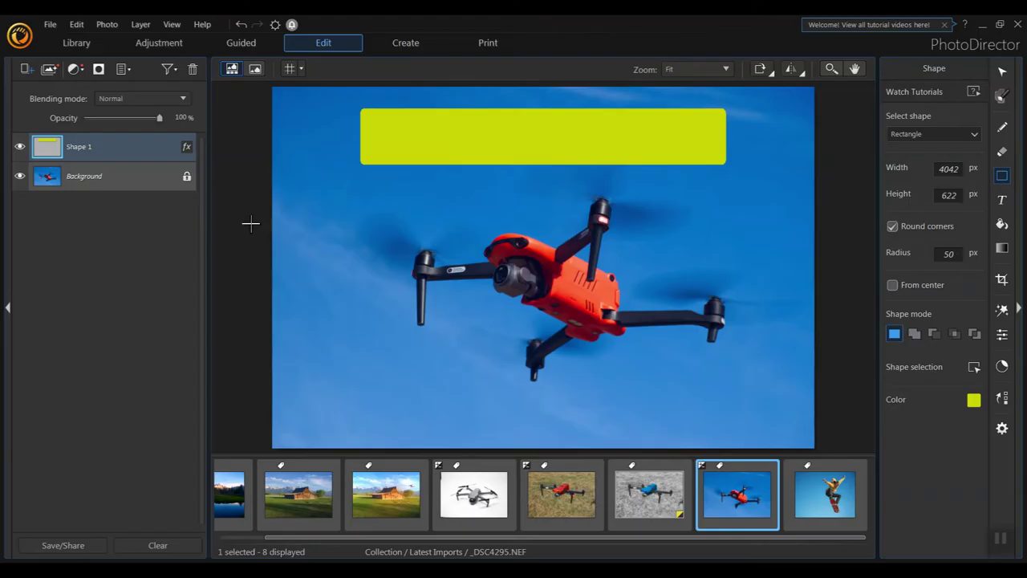
Step: Add a text box over the yellow-green rectangle with the title "Autel Evo 2 Pro"
{"action": "left_click", "coordinate": [1001, 200]}
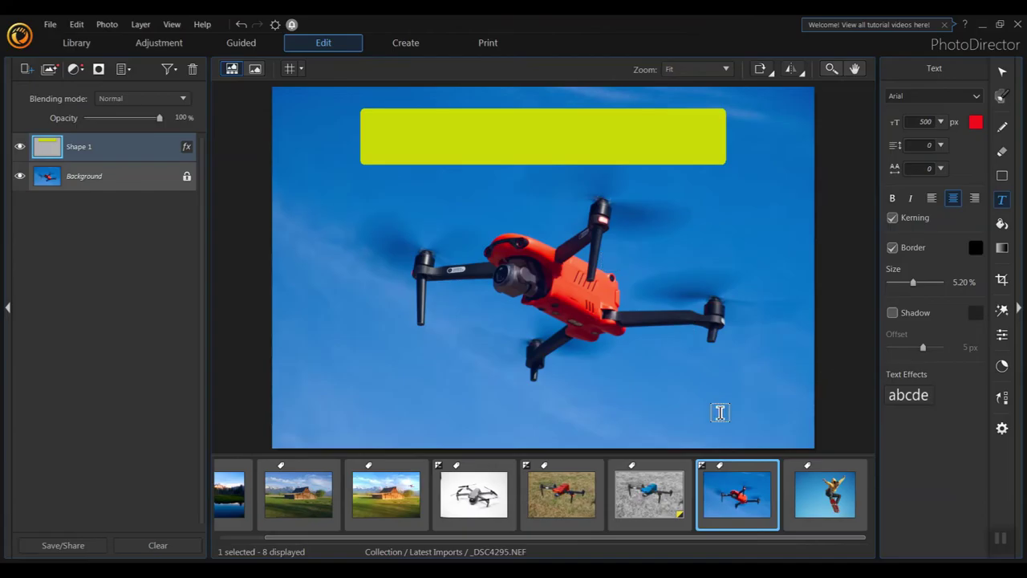
{"action": "left_click", "coordinate": [374, 113]}
{"action": "left_click_drag", "start_coordinate": [634, 141], "coordinate": [716, 172]}
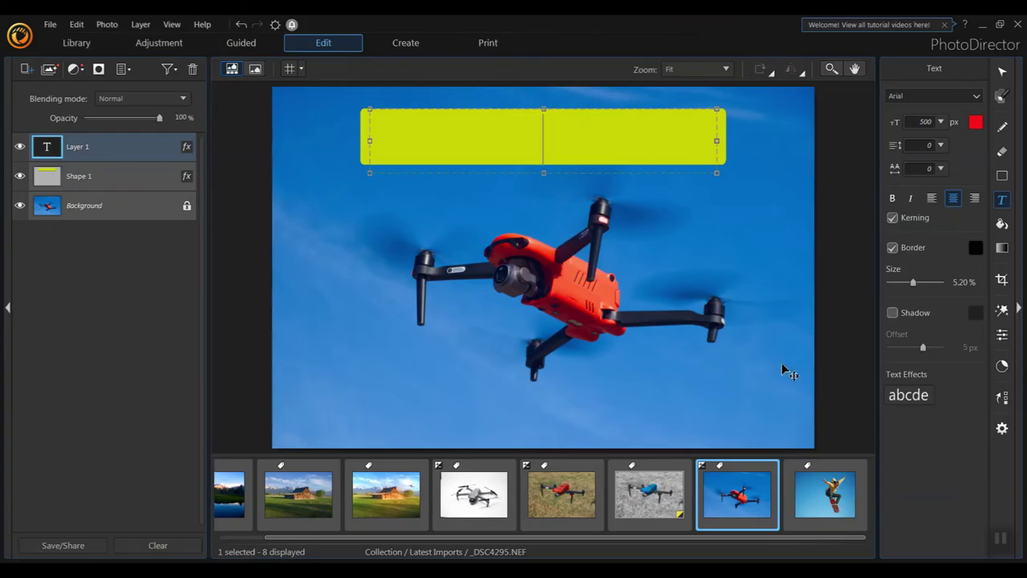
{"action": "type", "text": "Au"}
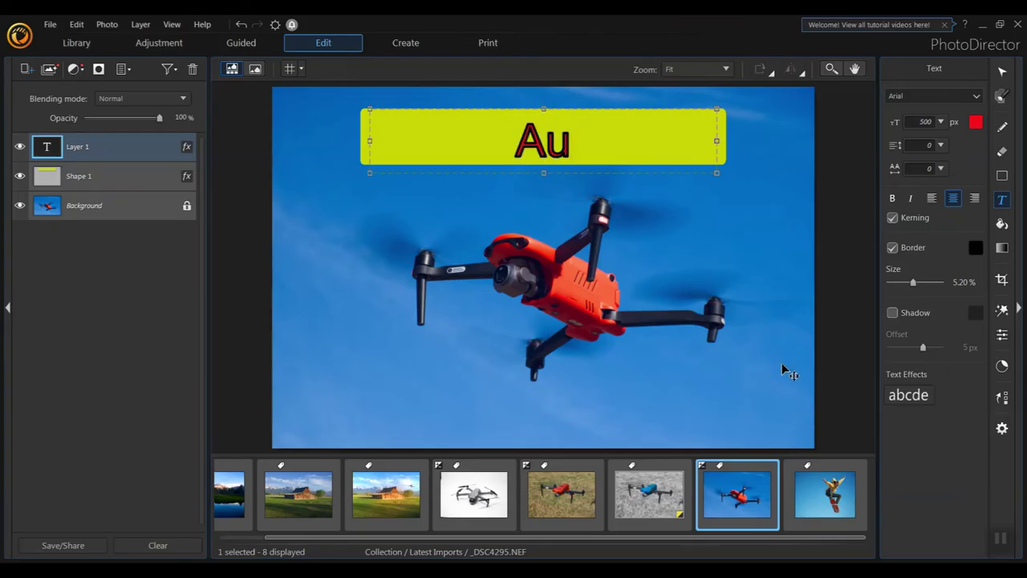
{"action": "type", "text": "tel Evo "}
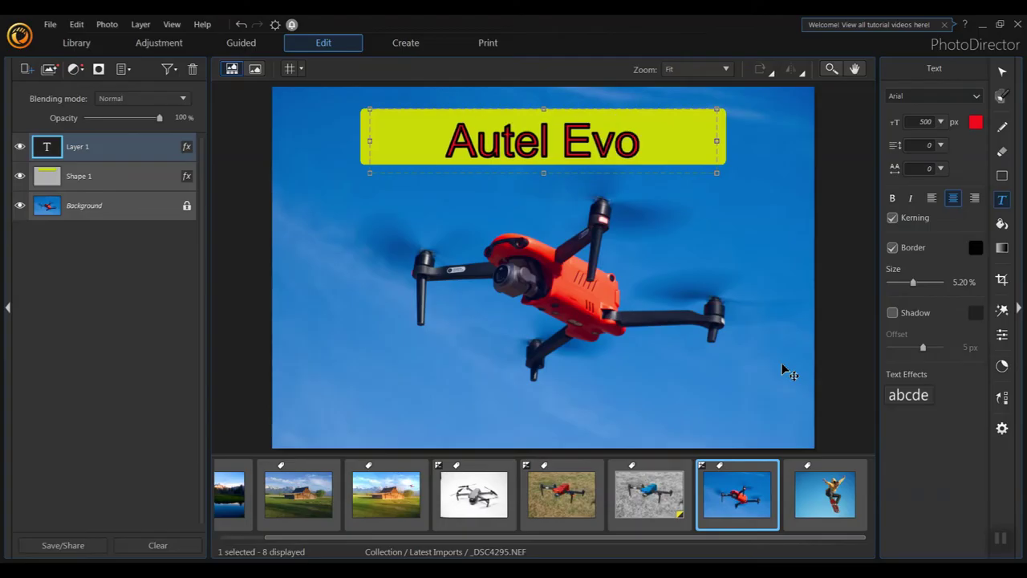
{"action": "type", "text": "2 Pro"}
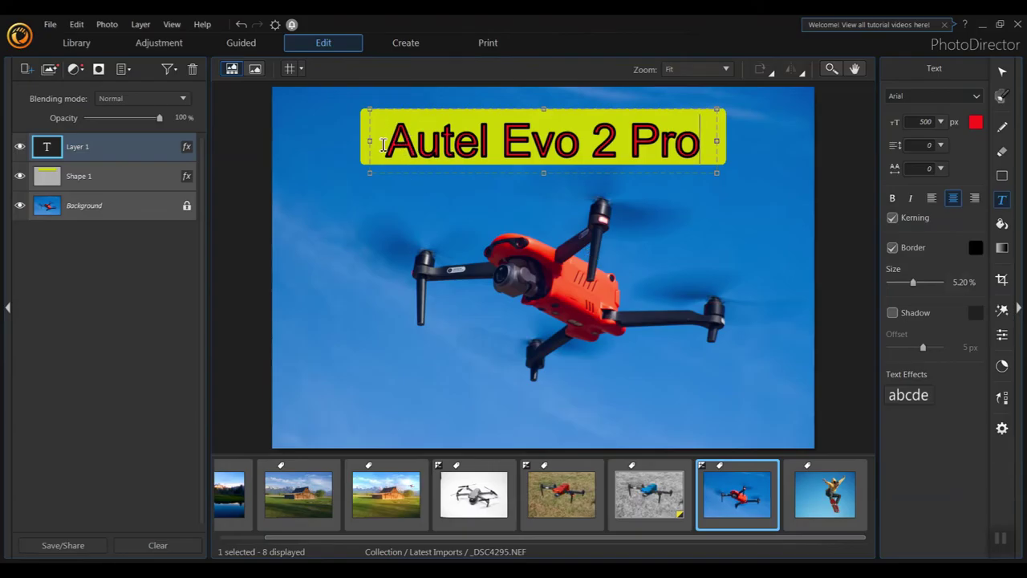
Step: Replace the title text's border with a shadow offset by 12 px
{"action": "left_click_drag", "start_coordinate": [385, 146], "coordinate": [703, 142]}
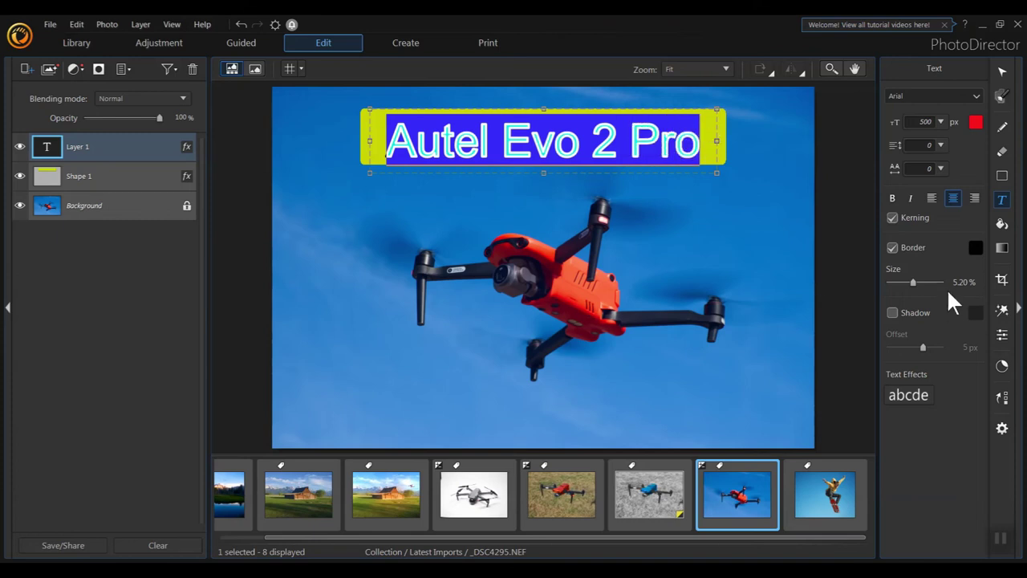
{"action": "left_click", "coordinate": [892, 248]}
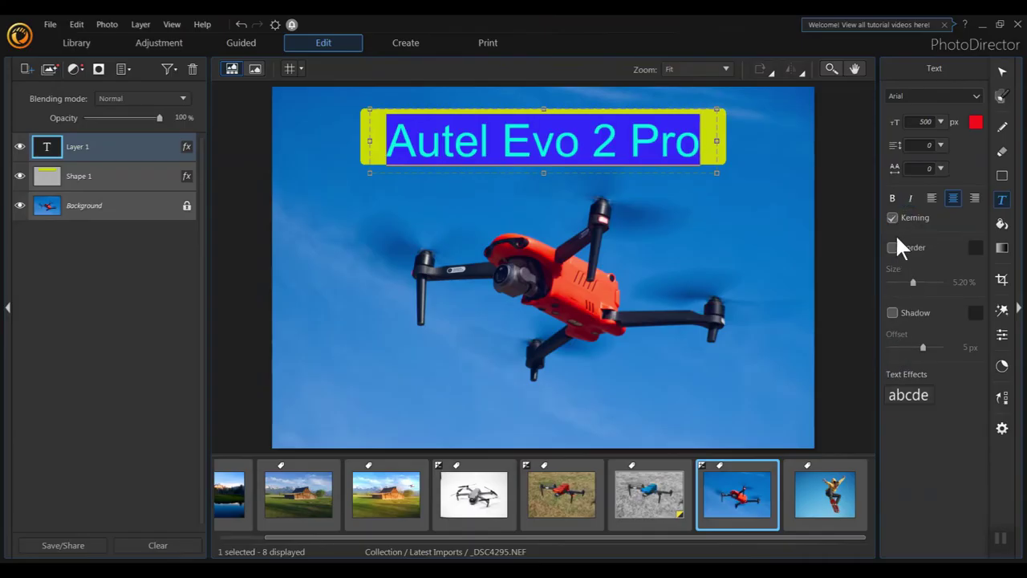
{"action": "left_click", "coordinate": [894, 312]}
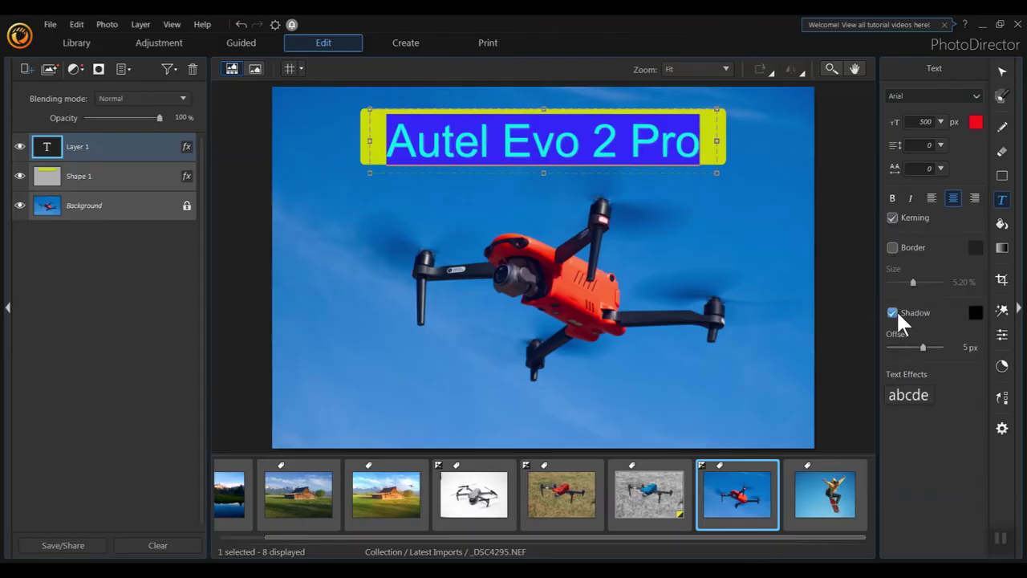
{"action": "left_click", "coordinate": [919, 347]}
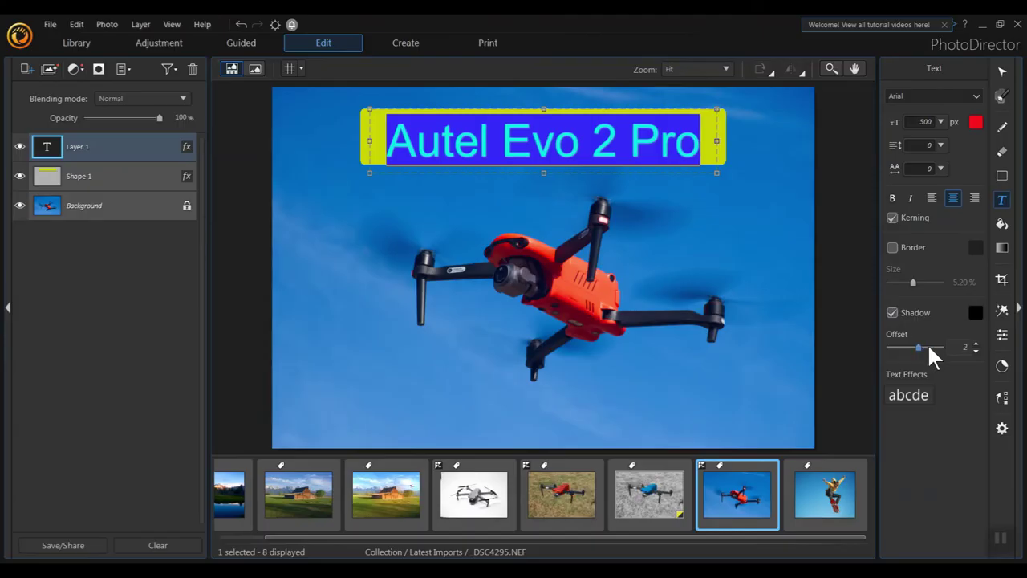
{"action": "left_click_drag", "start_coordinate": [918, 348], "coordinate": [934, 347]}
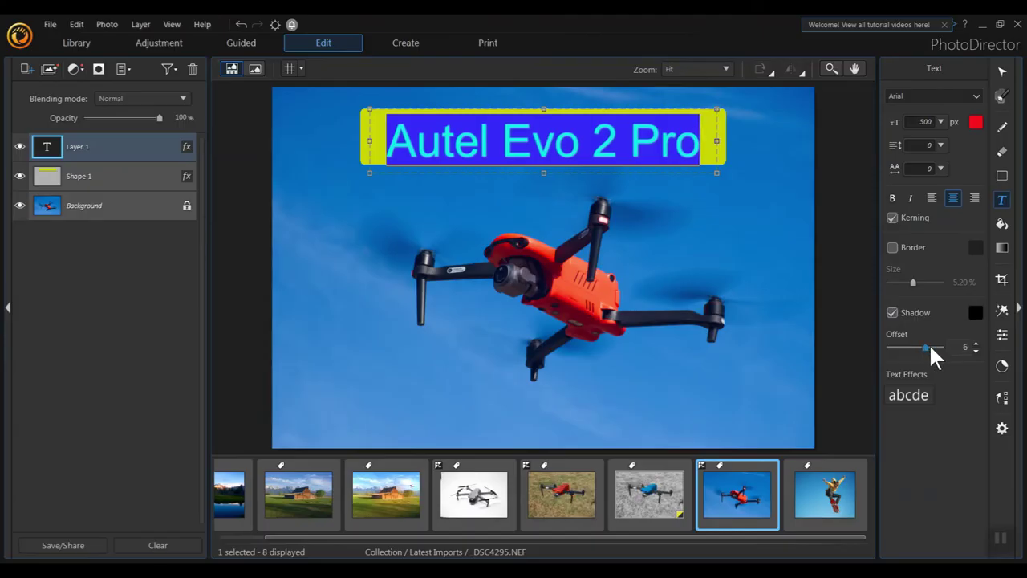
{"action": "left_click", "coordinate": [677, 207]}
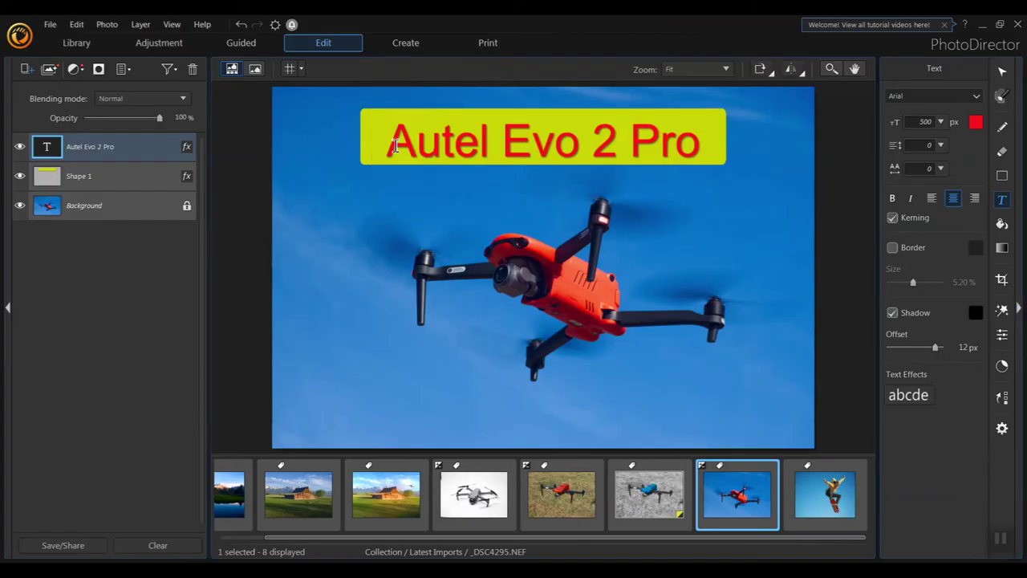
Step: Remove the title text's shadow and give it a black border with a size of 3.07%
{"action": "left_click_drag", "start_coordinate": [390, 141], "coordinate": [719, 98]}
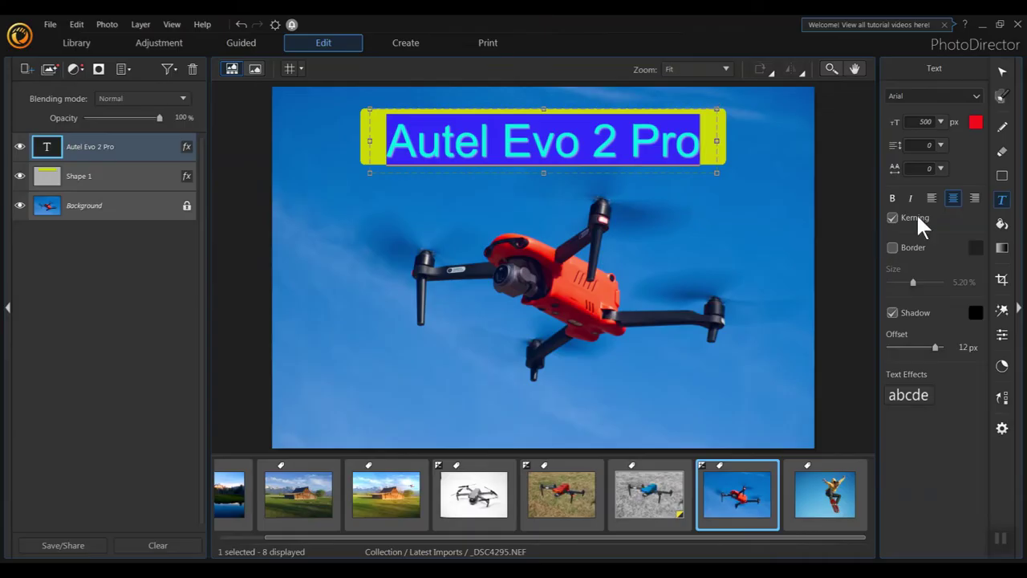
{"action": "left_click", "coordinate": [894, 312]}
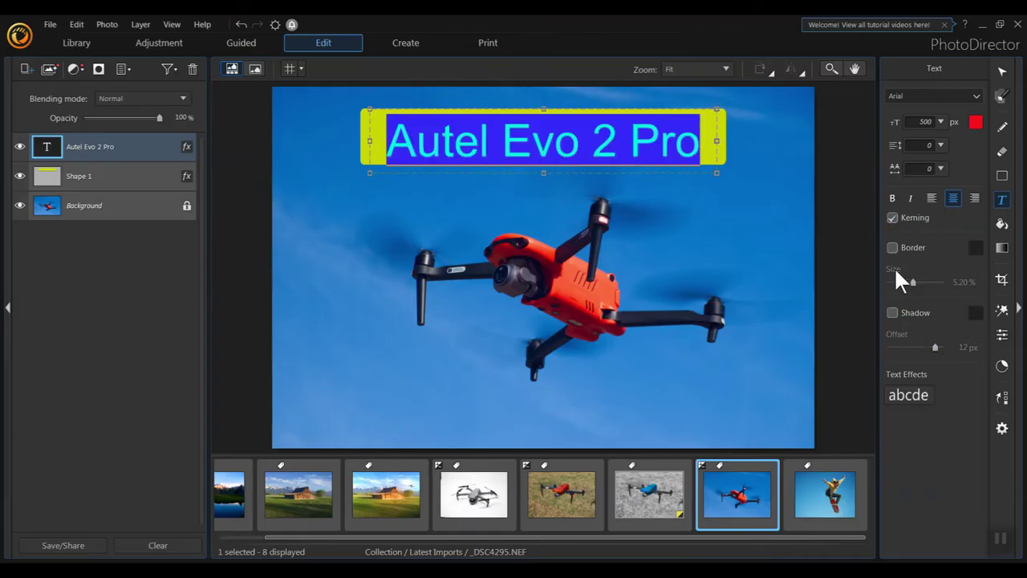
{"action": "left_click", "coordinate": [892, 247]}
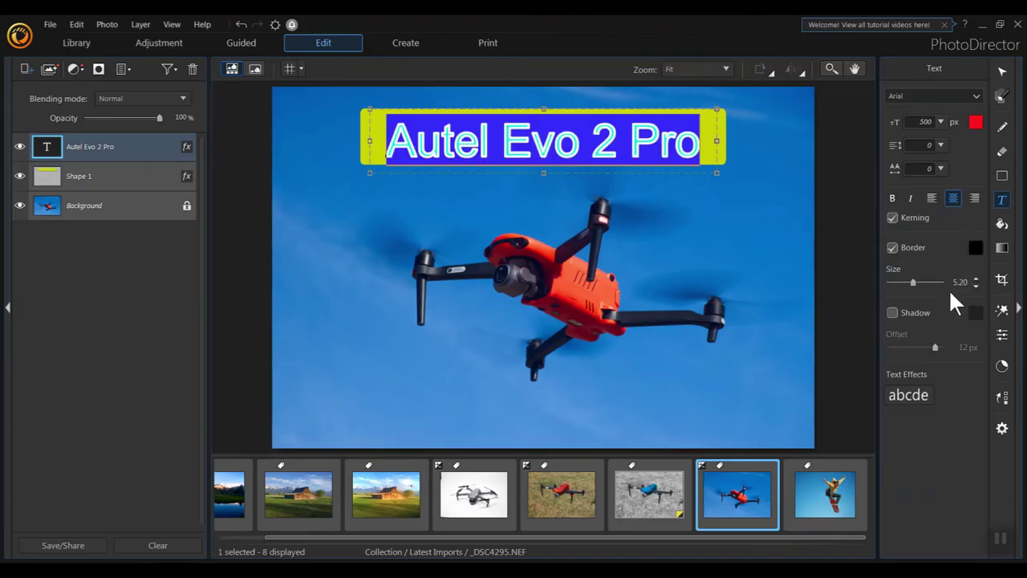
{"action": "left_click", "coordinate": [976, 246]}
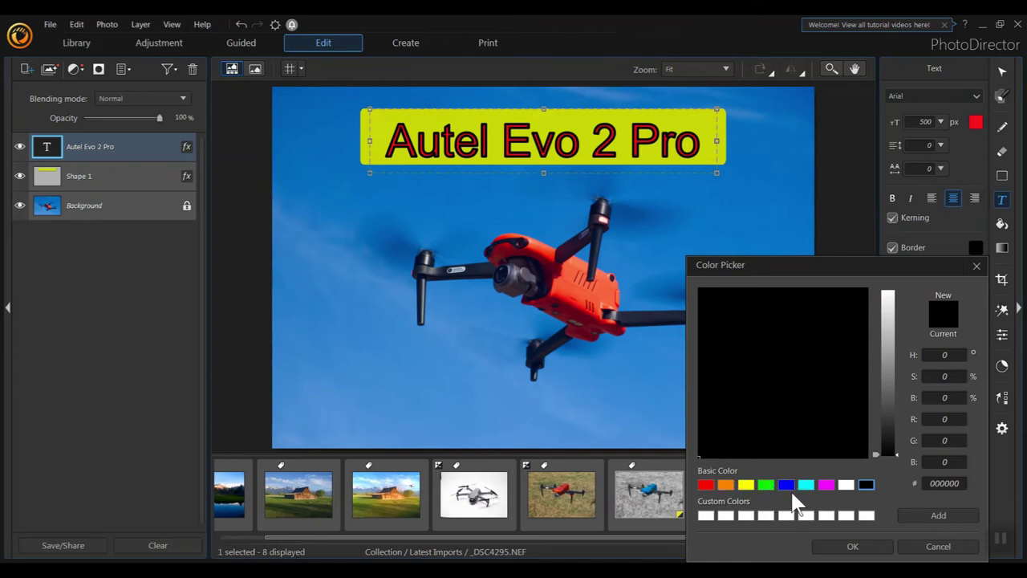
{"action": "left_click", "coordinate": [878, 552]}
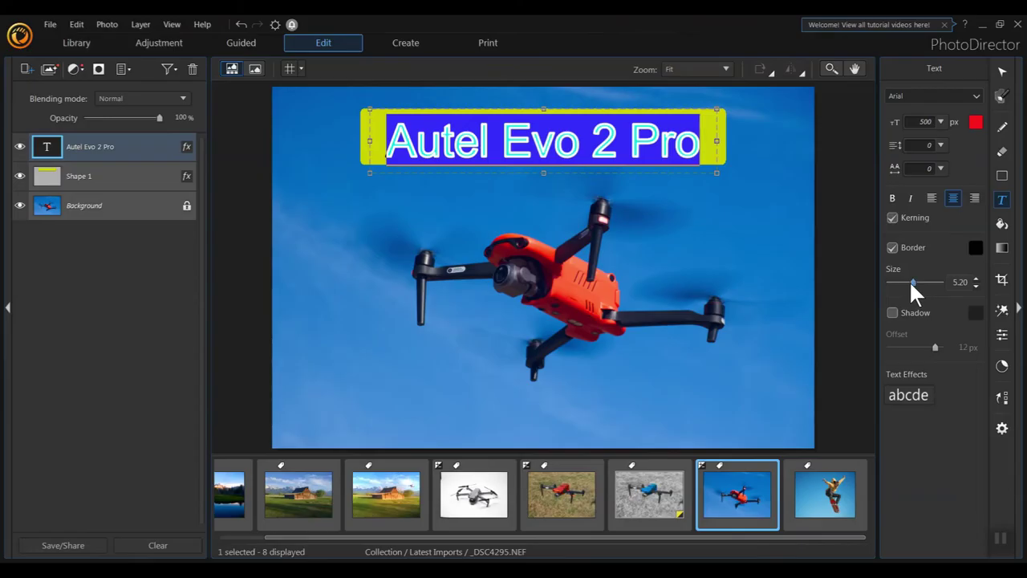
{"action": "left_click_drag", "start_coordinate": [913, 284], "coordinate": [900, 284]}
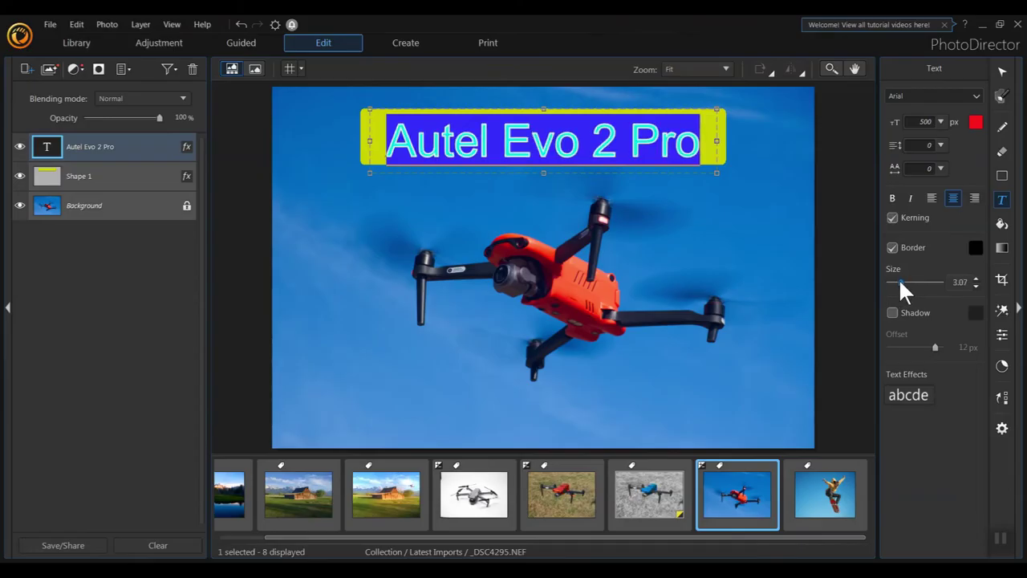
{"action": "left_click", "coordinate": [341, 274]}
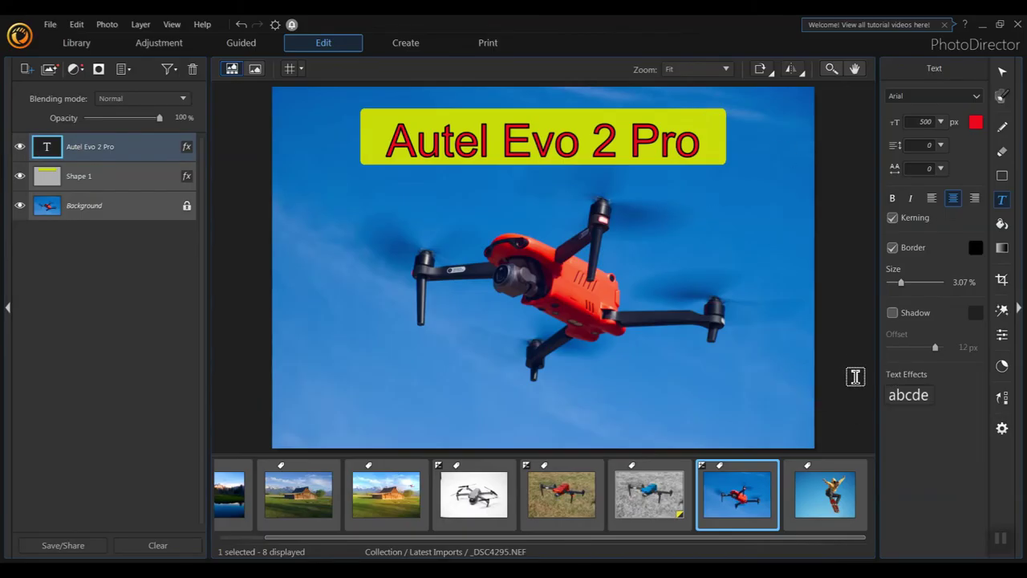
Step: Move the title text to the exact centre of the yellow-green rectangle
{"action": "left_click", "coordinate": [1003, 72]}
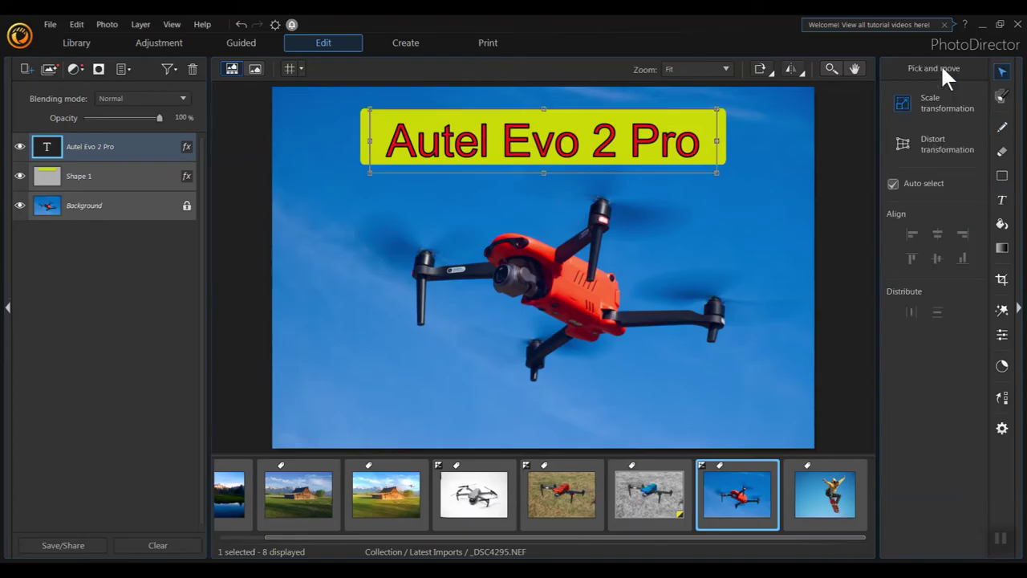
{"action": "left_click_drag", "start_coordinate": [518, 146], "coordinate": [517, 142]}
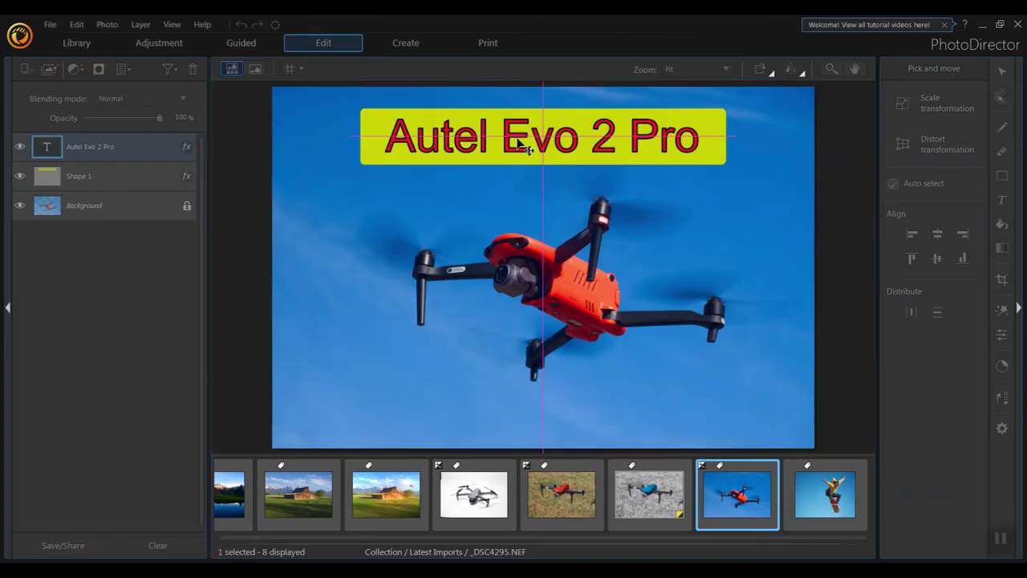
{"action": "left_click_drag", "start_coordinate": [519, 142], "coordinate": [520, 142]}
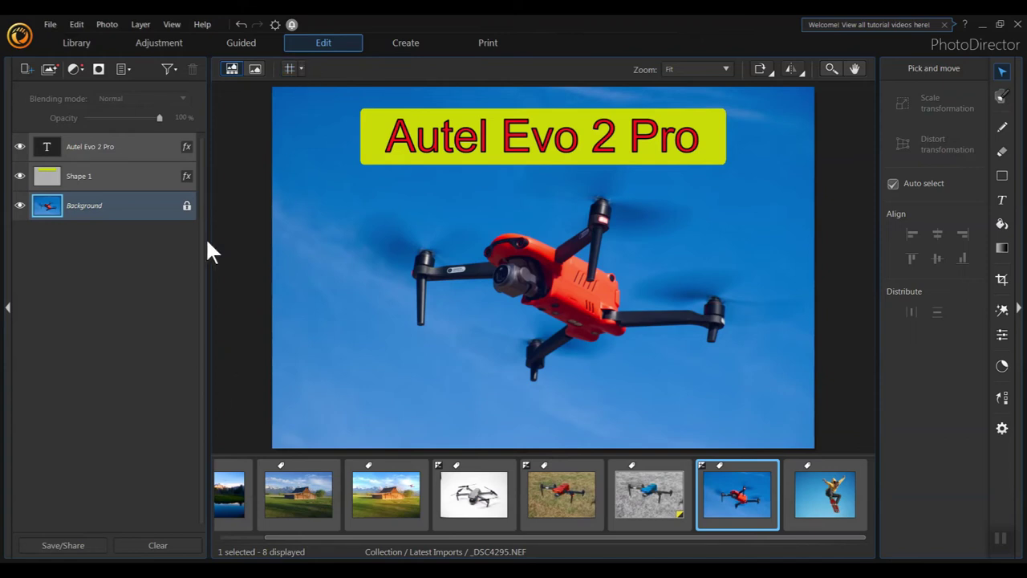
Step: Hide the title and shape layers, and select a patch of sky to the right of the drone with the selection brush
{"action": "left_click", "coordinate": [20, 176]}
{"action": "left_click", "coordinate": [19, 147]}
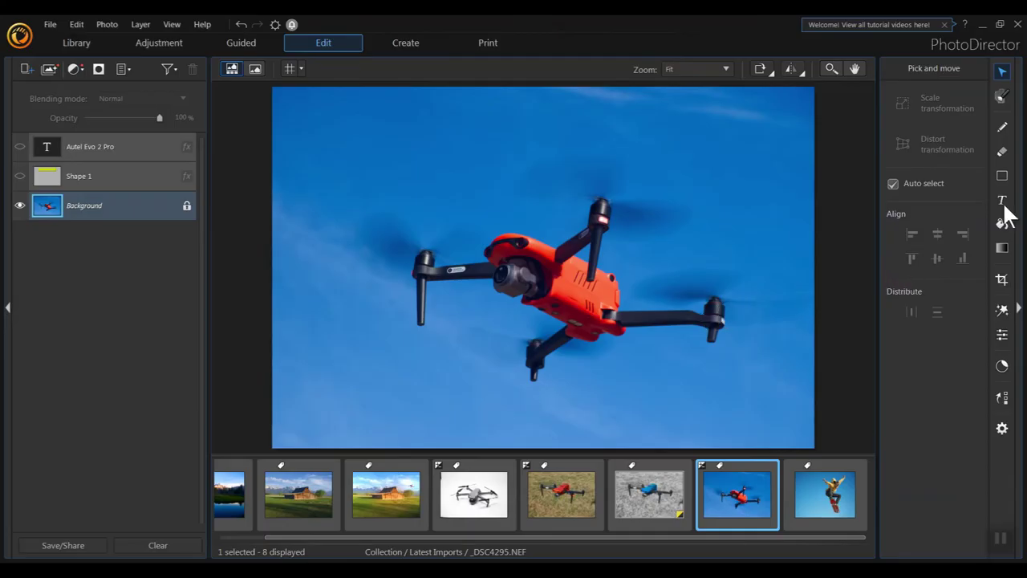
{"action": "left_click", "coordinate": [1004, 94]}
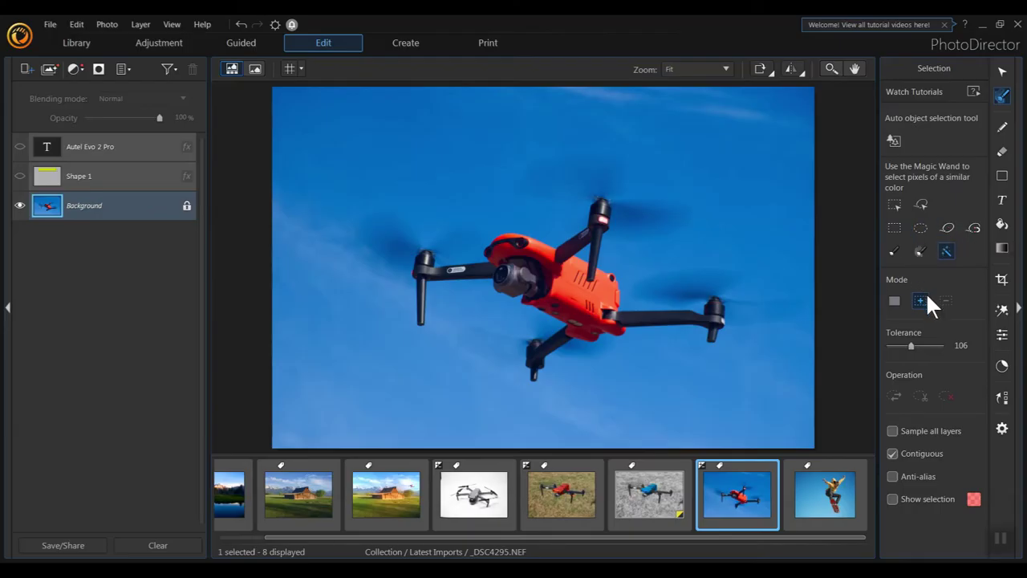
{"action": "left_click", "coordinate": [896, 254]}
{"action": "left_click_drag", "start_coordinate": [763, 270], "coordinate": [724, 207]}
{"action": "mouse_move", "coordinate": [774, 253]}
{"action": "left_mouse_down"}
{"action": "mouse_move", "coordinate": [767, 183]}
{"action": "mouse_move", "coordinate": [764, 233]}
{"action": "mouse_move", "coordinate": [748, 209]}
{"action": "mouse_move", "coordinate": [742, 241]}
{"action": "mouse_move", "coordinate": [746, 249]}
{"action": "mouse_move", "coordinate": [761, 230]}
{"action": "mouse_move", "coordinate": [749, 236]}
{"action": "mouse_move", "coordinate": [766, 254]}
{"action": "mouse_move", "coordinate": [772, 235]}
{"action": "mouse_move", "coordinate": [731, 203]}
{"action": "left_mouse_up"}
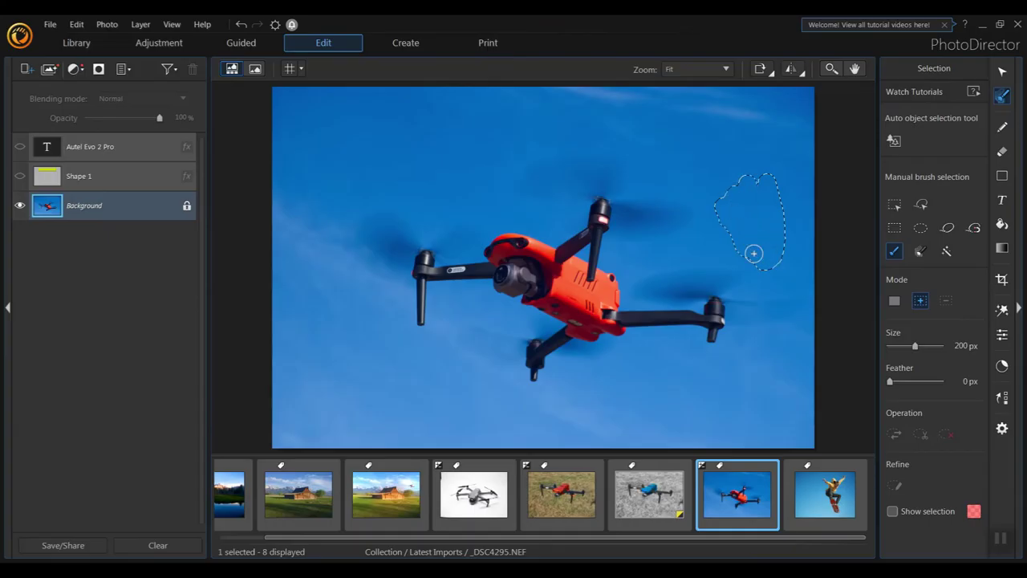
Step: Deselect the sky patch and select the sky around the drone's right arms with the smart brush
{"action": "left_click", "coordinate": [76, 25]}
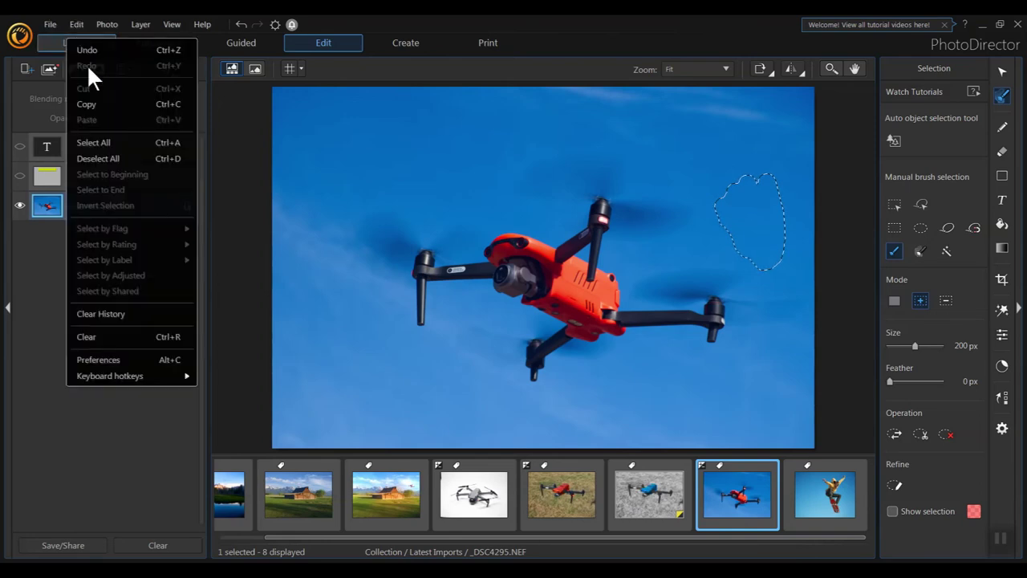
{"action": "left_click", "coordinate": [118, 159]}
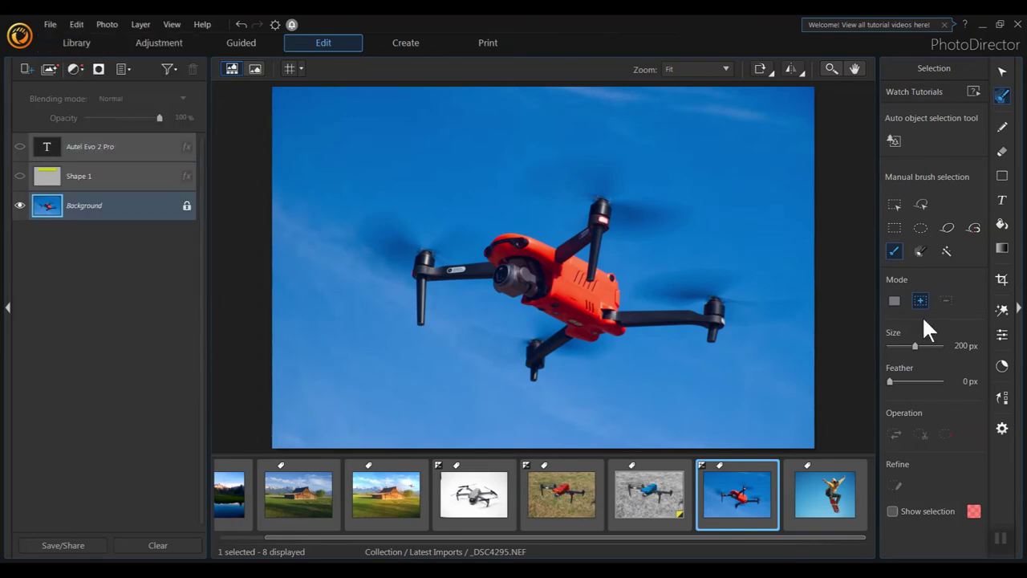
{"action": "left_click", "coordinate": [925, 253]}
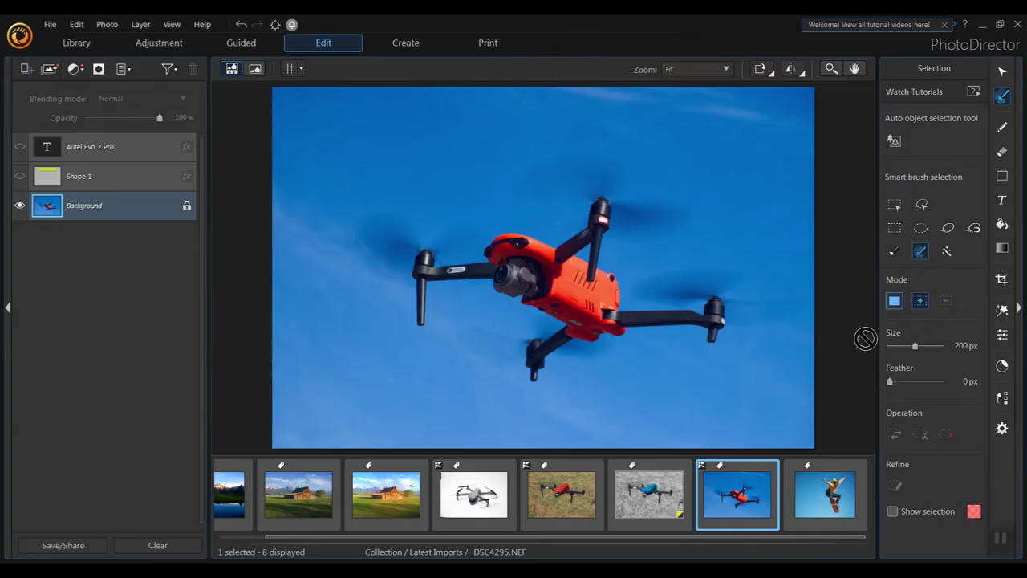
{"action": "mouse_move", "coordinate": [692, 255]}
{"action": "left_mouse_down"}
{"action": "mouse_move", "coordinate": [679, 279]}
{"action": "mouse_move", "coordinate": [656, 286]}
{"action": "mouse_move", "coordinate": [644, 267]}
{"action": "mouse_move", "coordinate": [644, 287]}
{"action": "mouse_move", "coordinate": [650, 260]}
{"action": "left_mouse_up"}
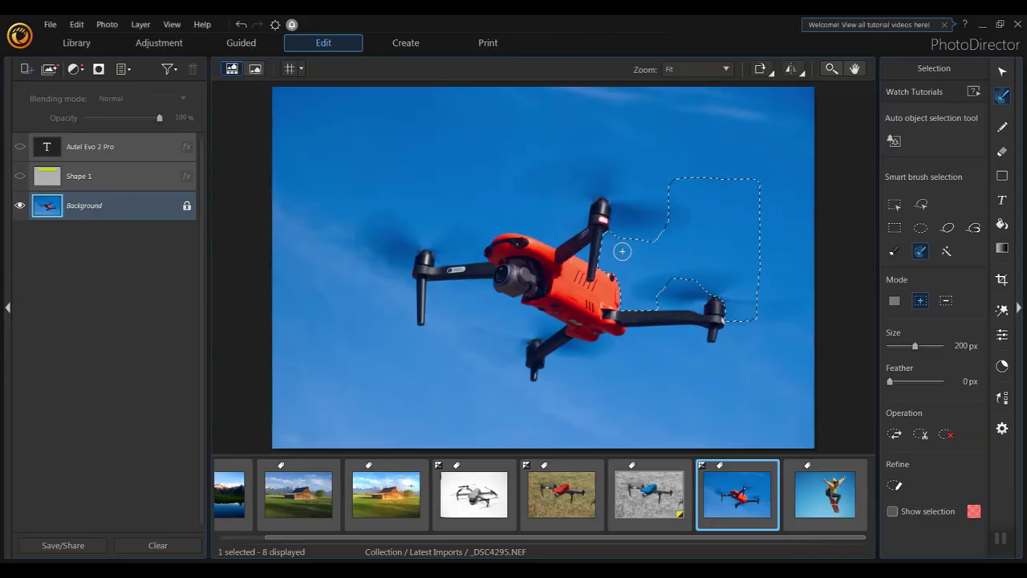
Step: Clear the current selection and select the whole sky around the drone with the Magic Wand at tolerance 106
{"action": "left_click", "coordinate": [77, 24]}
{"action": "left_click", "coordinate": [105, 155]}
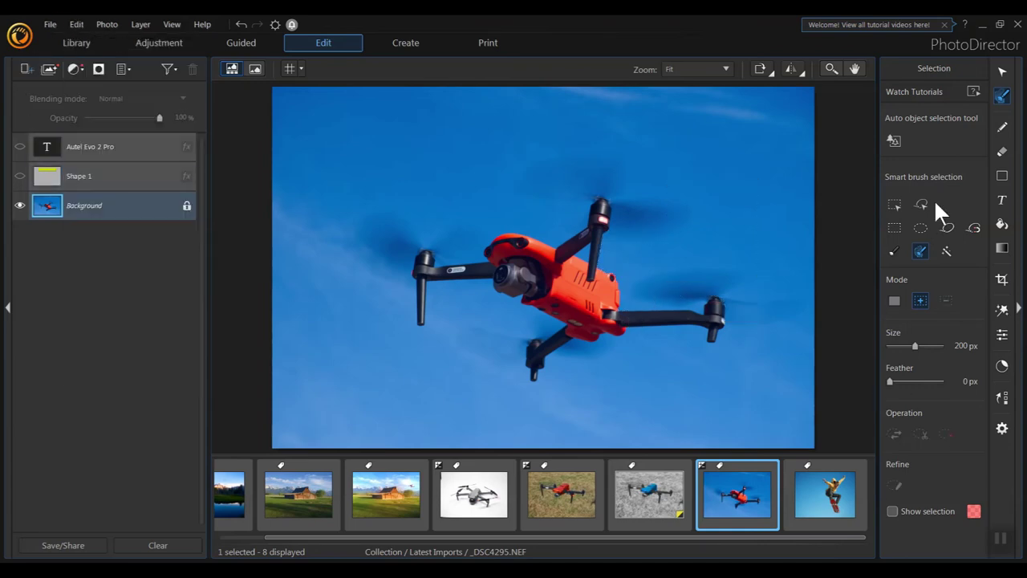
{"action": "left_click", "coordinate": [947, 251]}
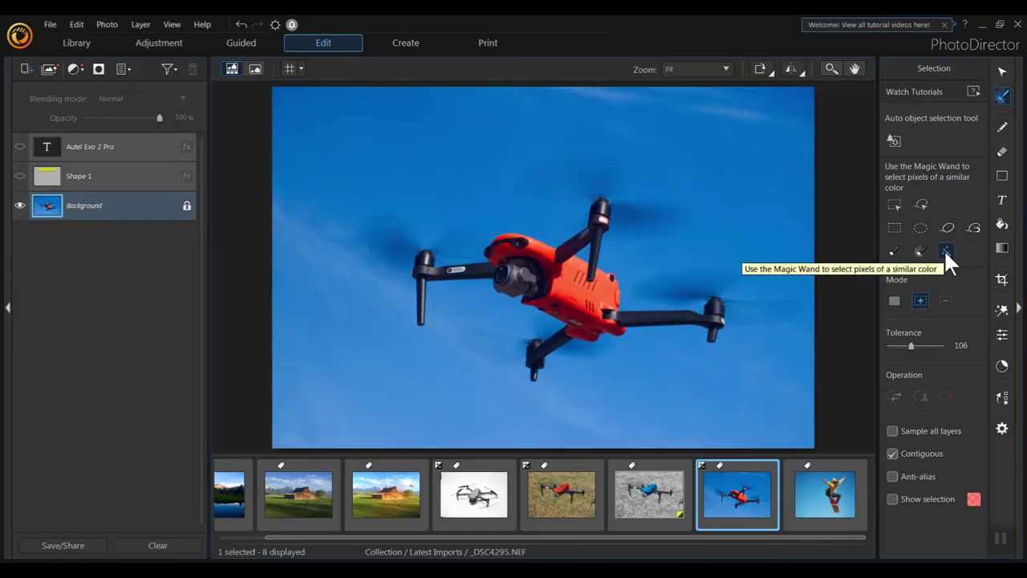
{"action": "left_click", "coordinate": [714, 198]}
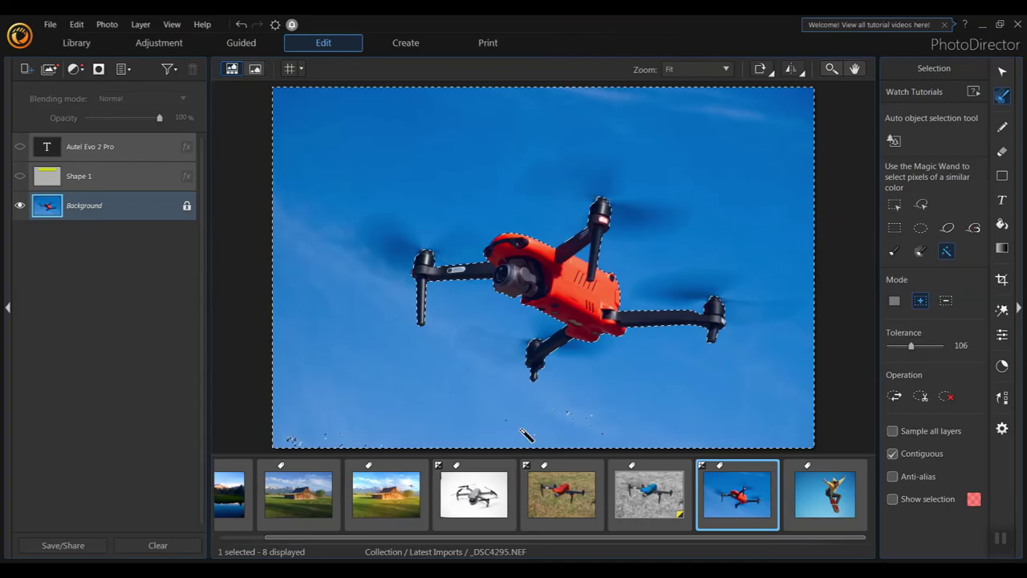
Step: Add the missed specks along the photo's lower edge with rectangle selections, and delete the sky, including the blue patch enclosed beside the drone's body
{"action": "left_click", "coordinate": [894, 229]}
{"action": "left_click_drag", "start_coordinate": [450, 380], "coordinate": [683, 444]}
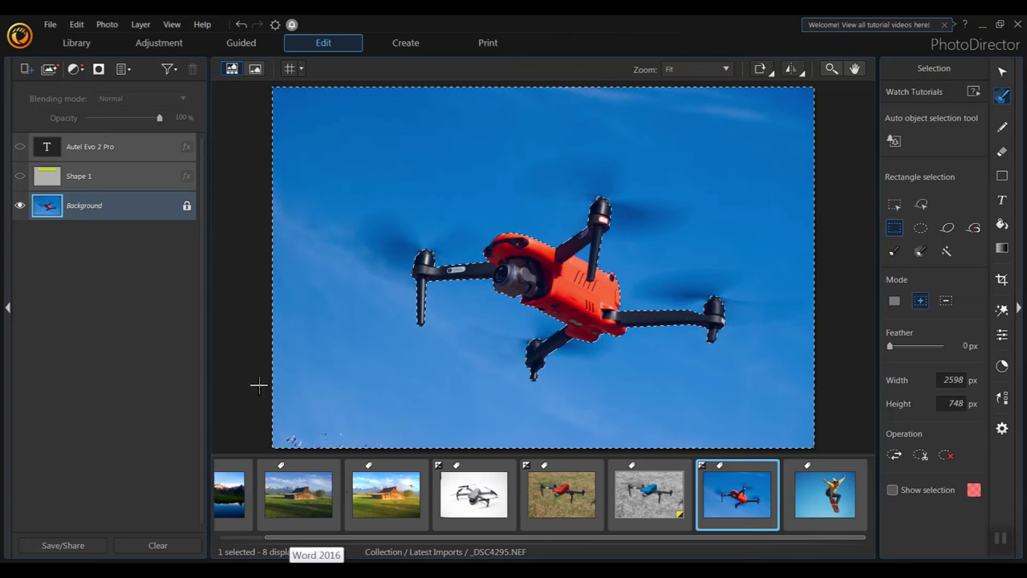
{"action": "left_click_drag", "start_coordinate": [372, 371], "coordinate": [258, 482]}
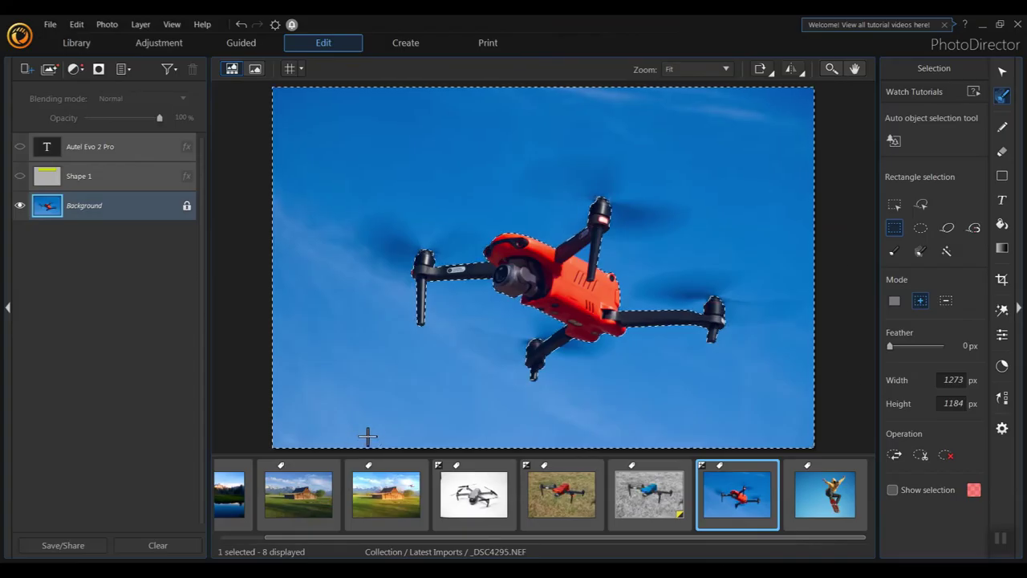
{"action": "key", "text": "Delete"}
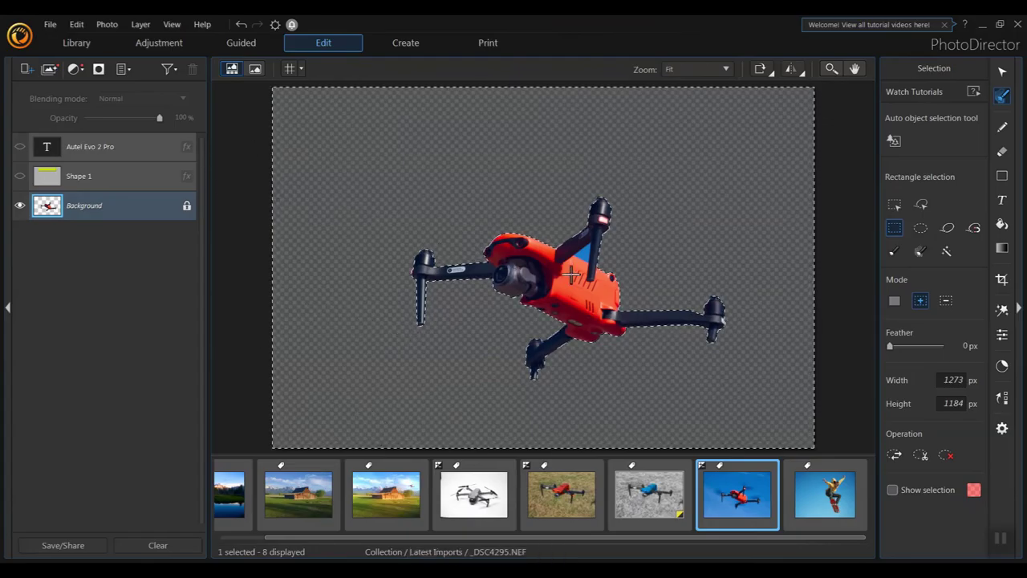
{"action": "left_click", "coordinate": [947, 251]}
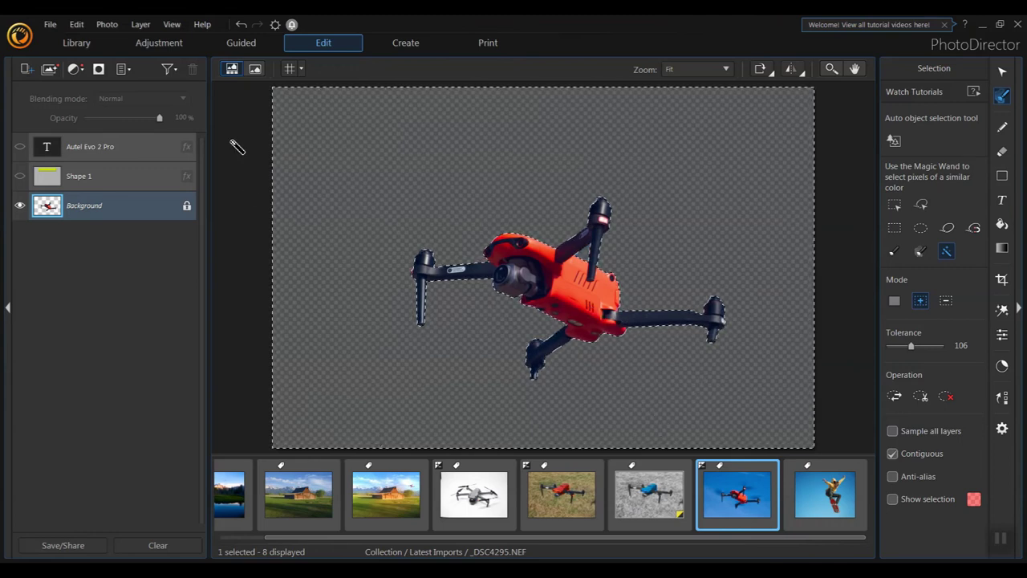
Step: Select the entire Background layer with the cut-out drone and copy it
{"action": "left_click", "coordinate": [75, 25]}
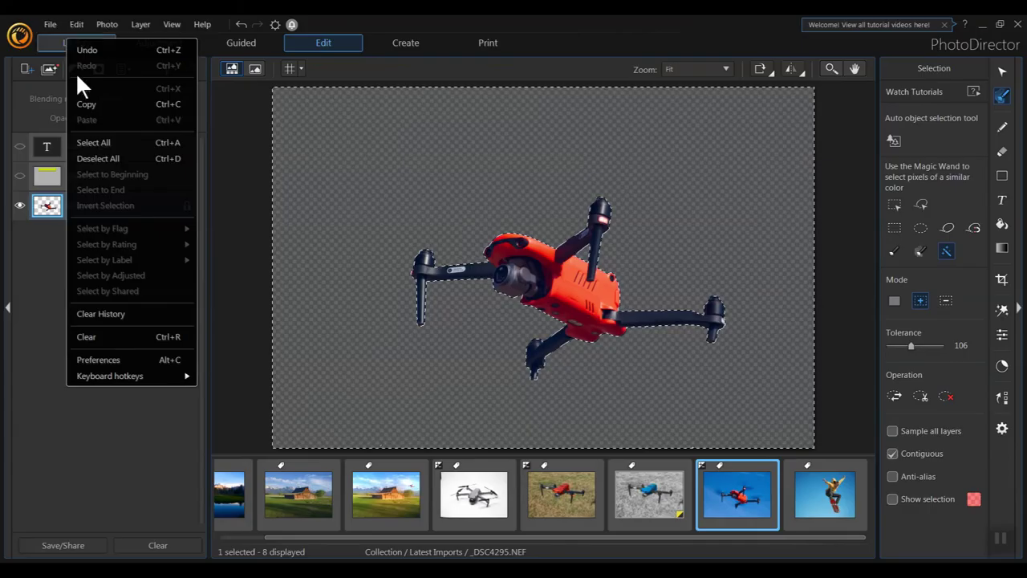
{"action": "left_click", "coordinate": [93, 142]}
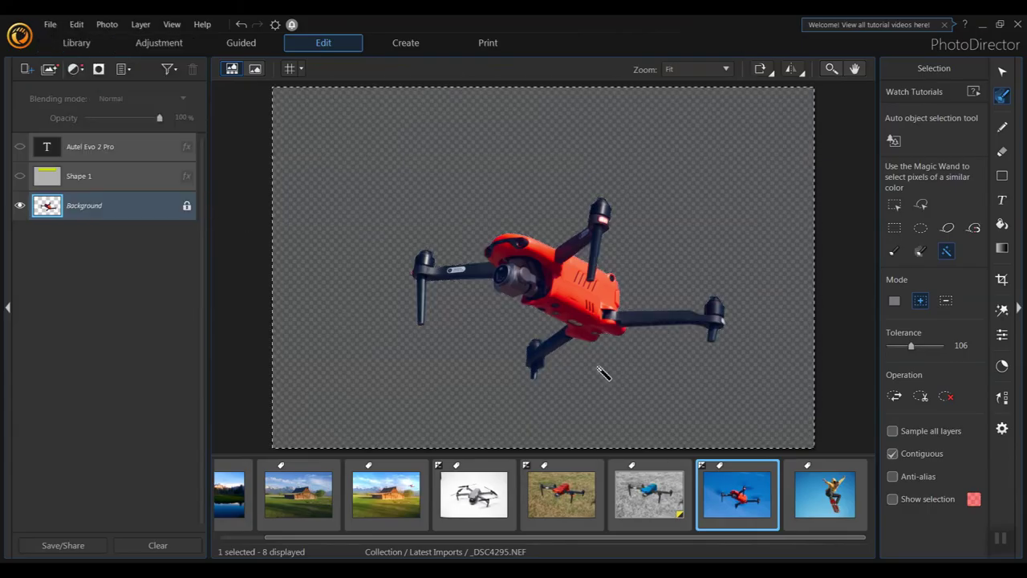
{"action": "left_click", "coordinate": [72, 22]}
{"action": "left_click", "coordinate": [86, 104]}
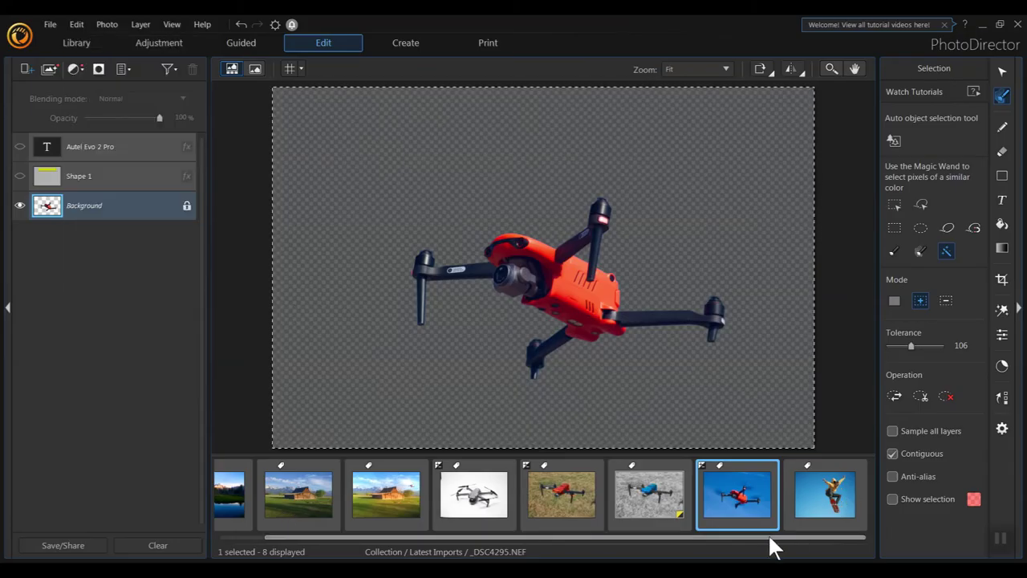
Step: Open Skateboarding.jpg, saving the drone edits as a virtual copy, and paste the cut-out drone as a new layer
{"action": "left_click", "coordinate": [812, 518]}
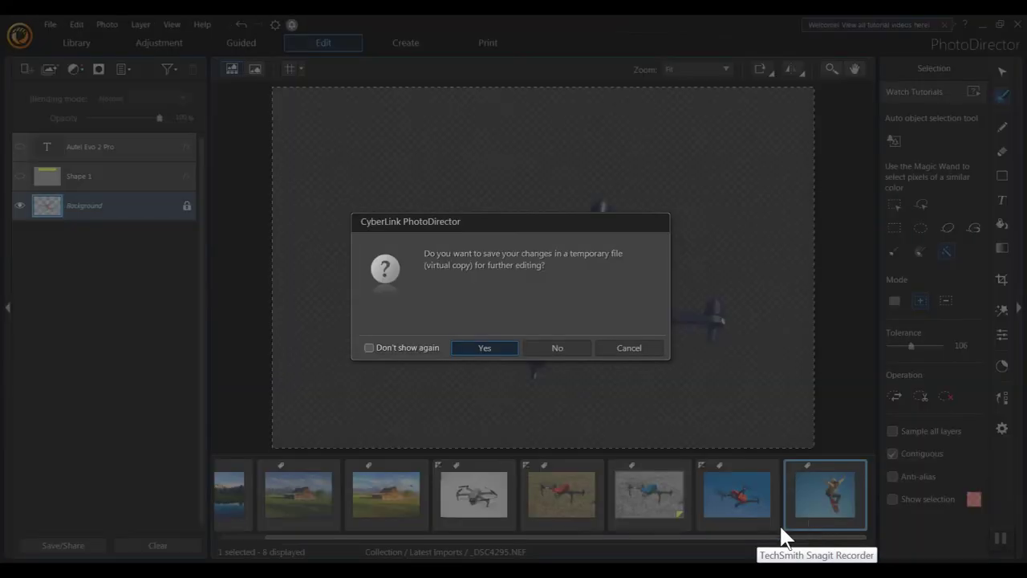
{"action": "left_click", "coordinate": [485, 347]}
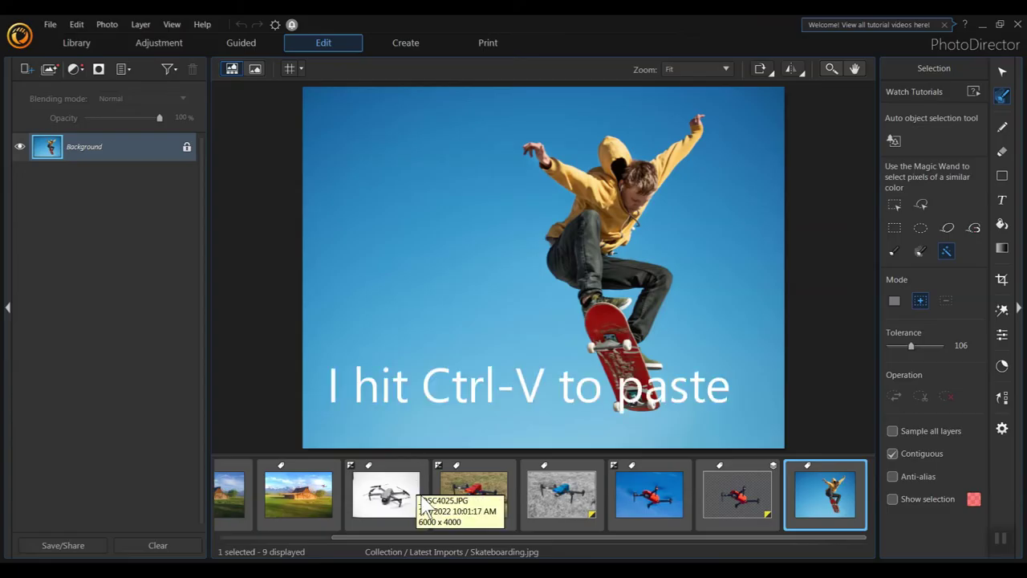
{"action": "key", "text": "ctrl+v"}
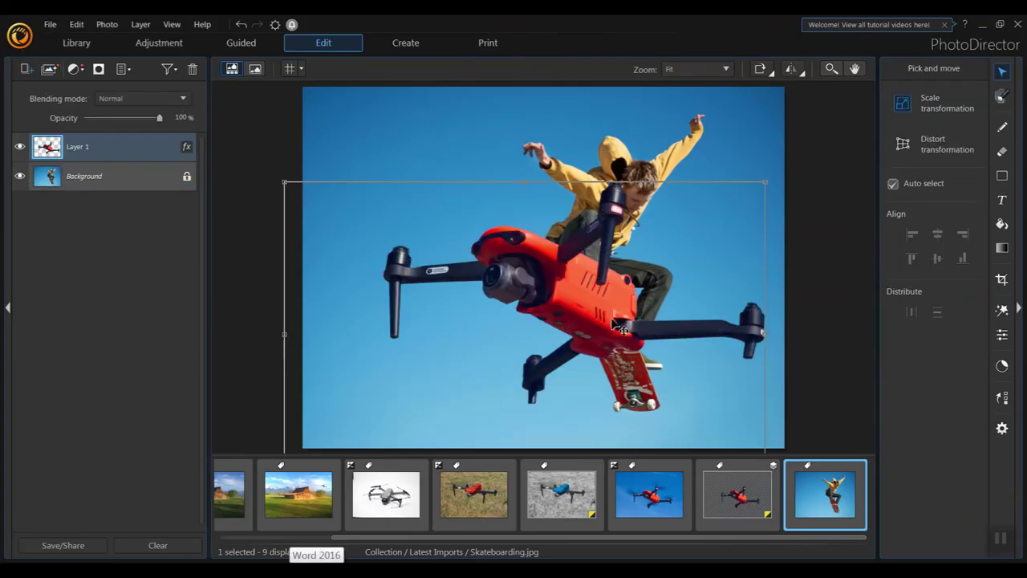
Step: Shrink the drone and place it in the sky left of the skateboarder, and open slideshow creation, saving the composite as a virtual copy
{"action": "left_click_drag", "start_coordinate": [612, 327], "coordinate": [578, 261]}
{"action": "left_click_drag", "start_coordinate": [735, 424], "coordinate": [449, 238]}
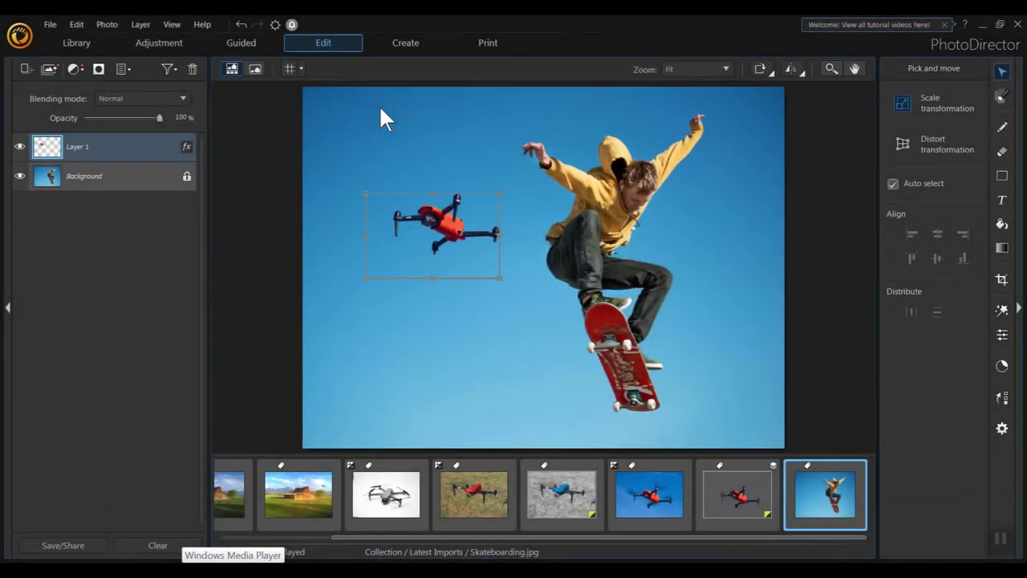
{"action": "left_click", "coordinate": [414, 43]}
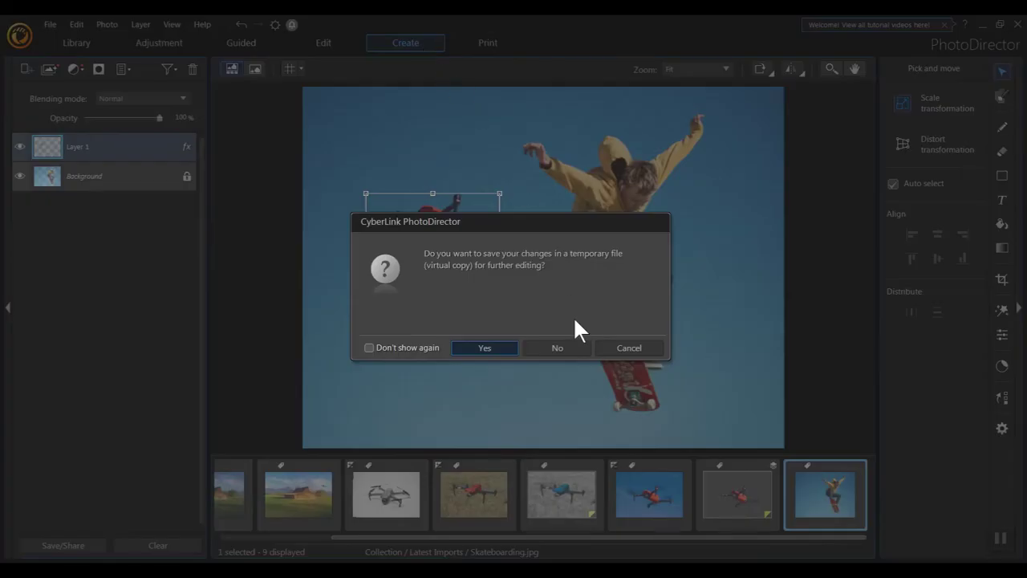
{"action": "left_click", "coordinate": [478, 350]}
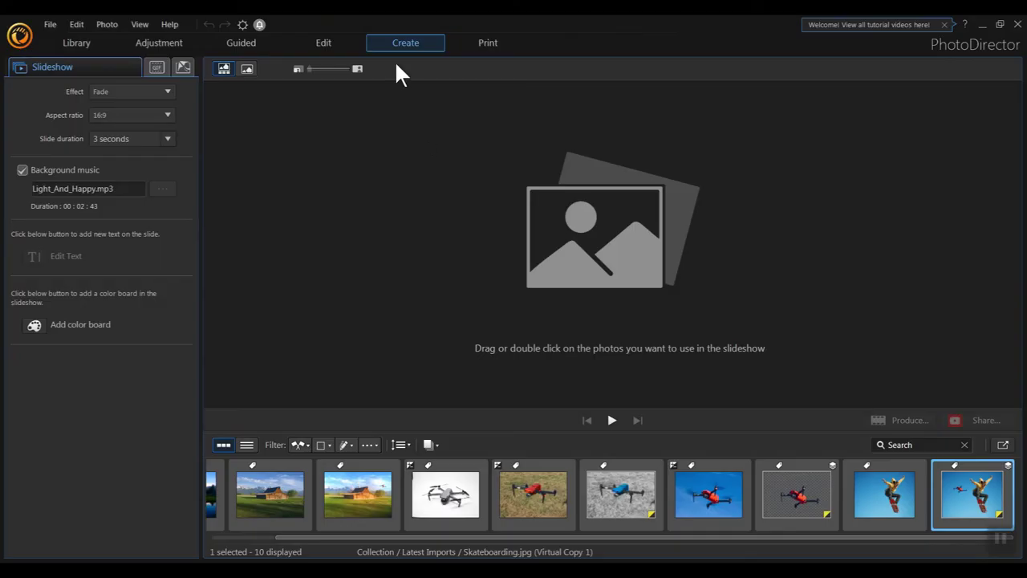
Step: Try the blue-sky drone photo in the first cell of the print layout, remove it, and set the photo size to 2.5x3.5 inches
{"action": "left_click", "coordinate": [488, 42]}
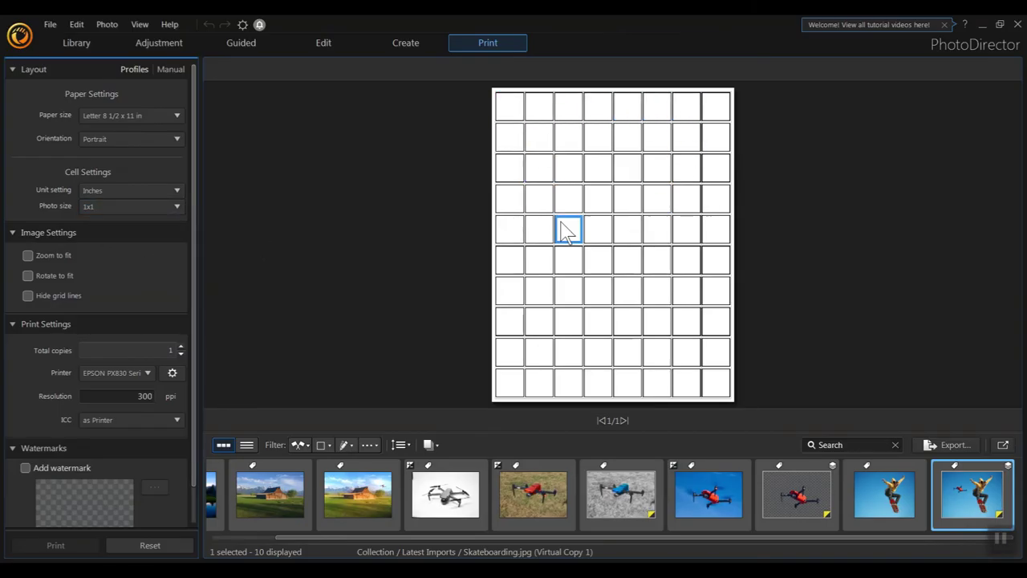
{"action": "left_click_drag", "start_coordinate": [713, 514], "coordinate": [510, 117]}
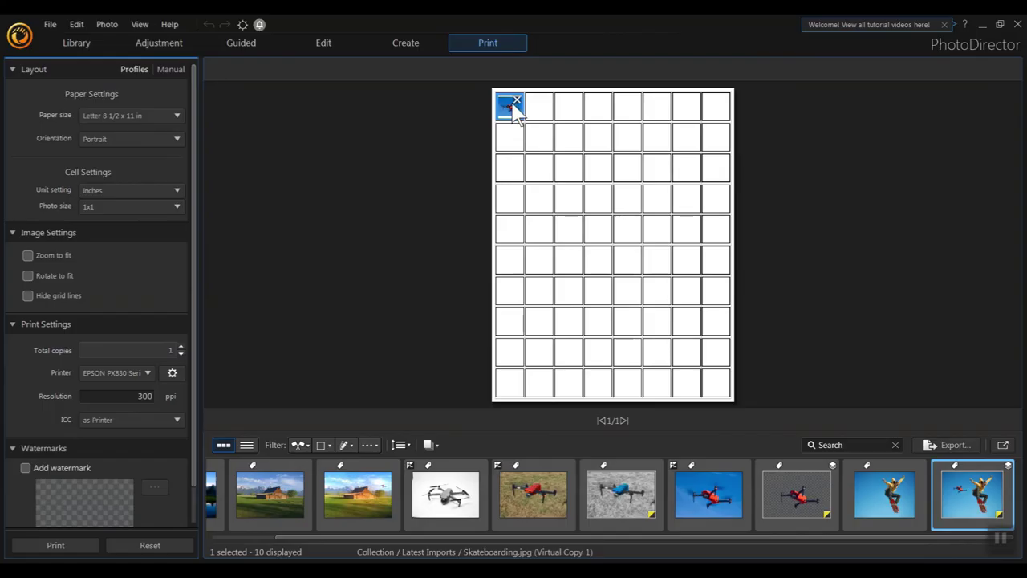
{"action": "left_click", "coordinate": [516, 100]}
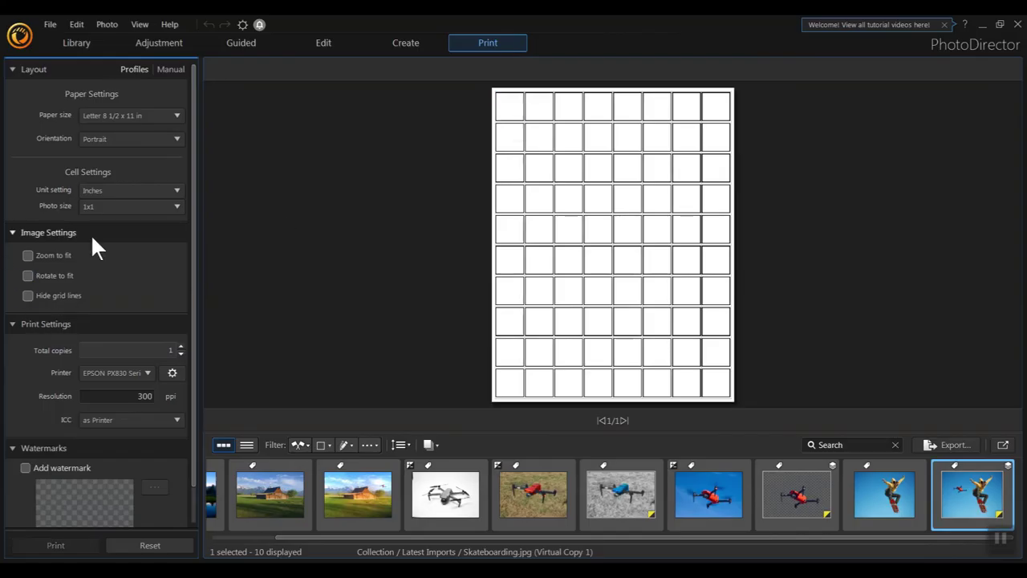
{"action": "left_click", "coordinate": [105, 206]}
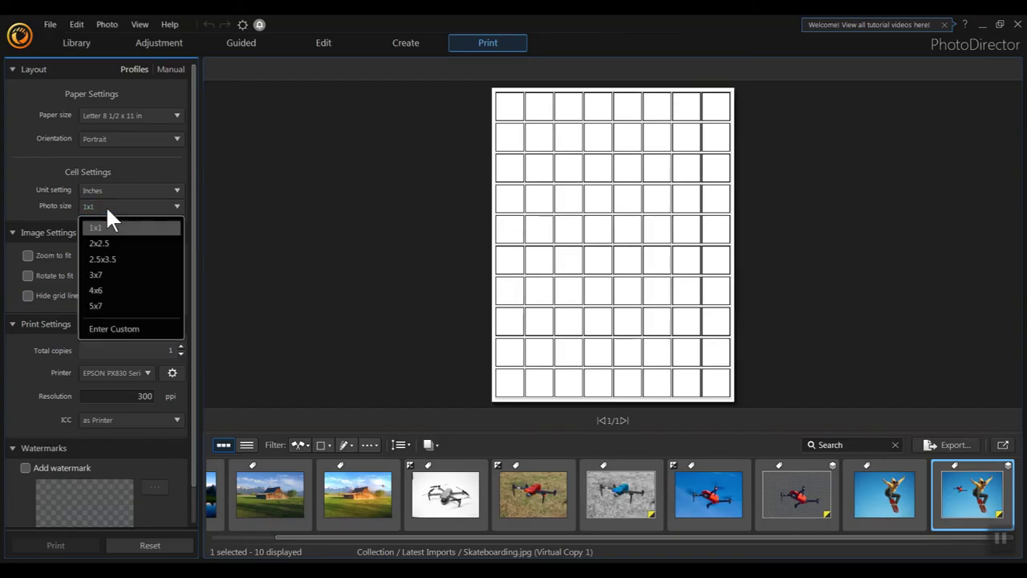
{"action": "left_click", "coordinate": [146, 257]}
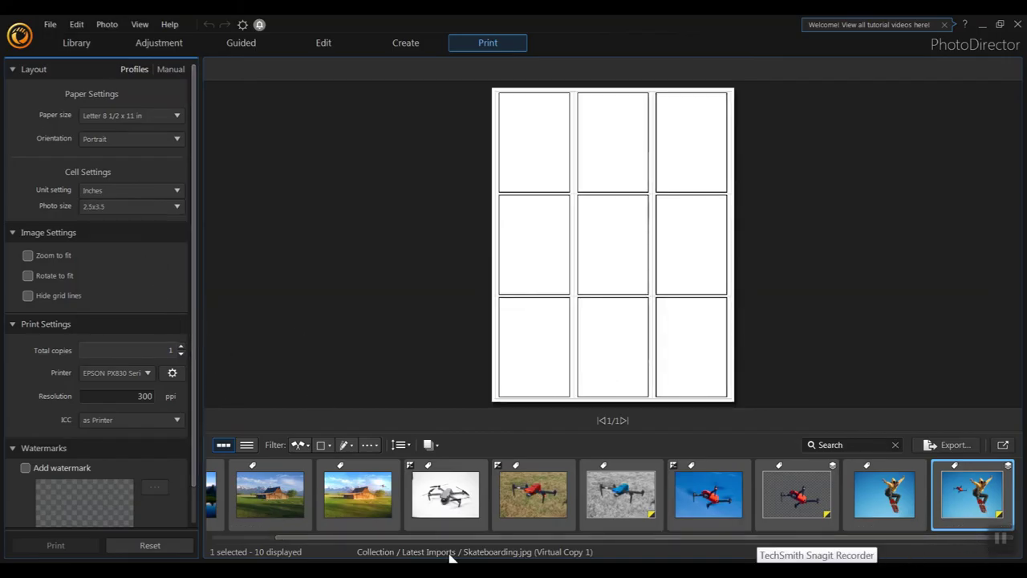
Step: Try the white-background and grass drone photos in the first two print cells, and clear both cells again
{"action": "left_click_drag", "start_coordinate": [445, 497], "coordinate": [539, 145]}
{"action": "left_click_drag", "start_coordinate": [525, 497], "coordinate": [606, 154]}
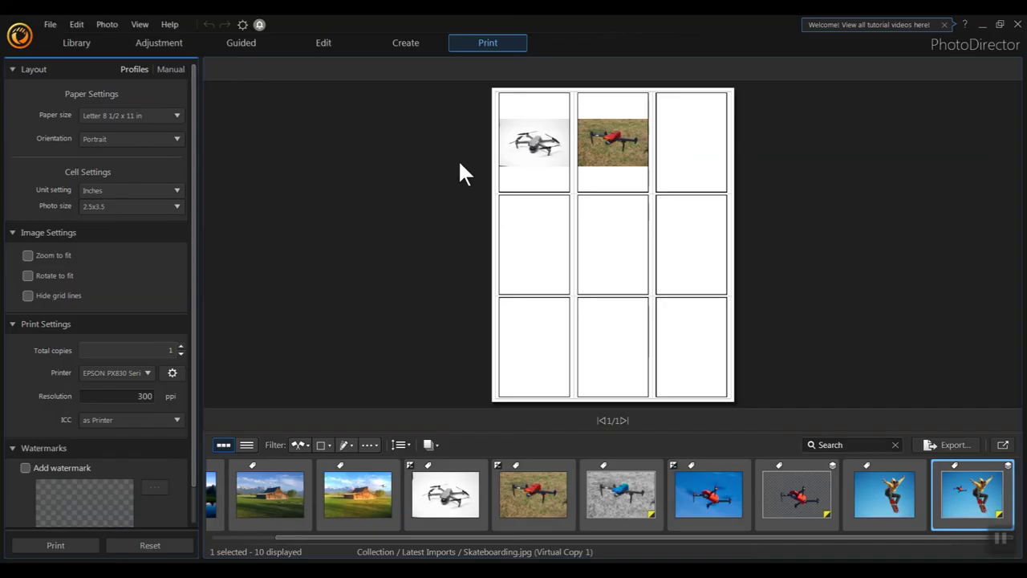
{"action": "left_click", "coordinate": [537, 232]}
{"action": "left_click", "coordinate": [562, 99]}
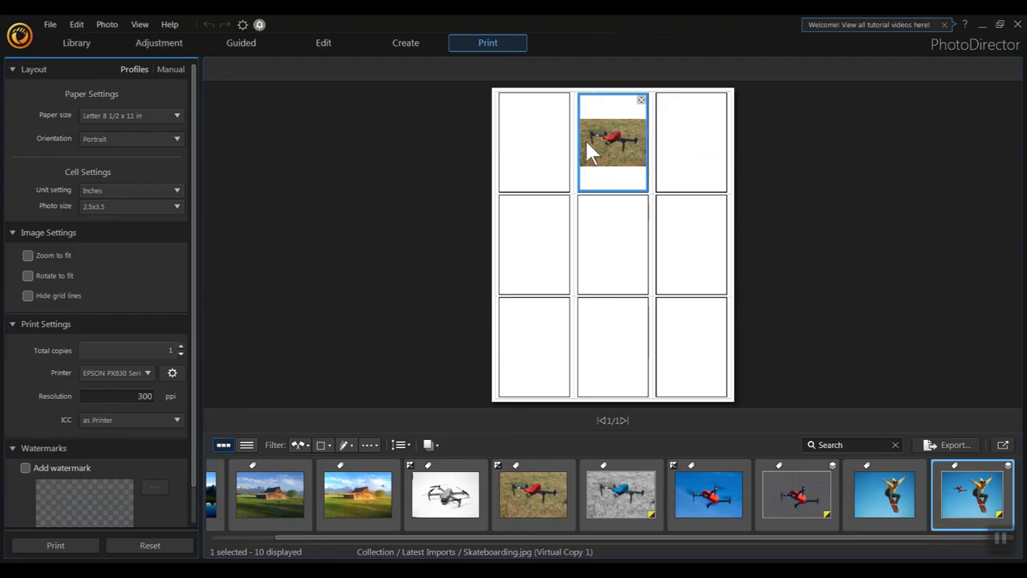
{"action": "left_click", "coordinate": [642, 101]}
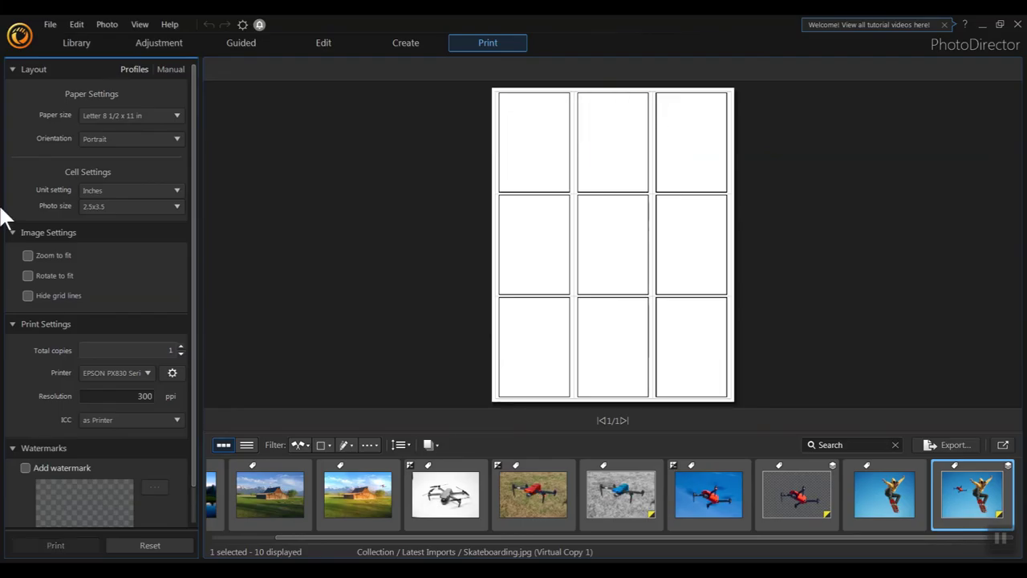
Step: Examine the watermark options of the print layout
{"action": "scroll", "coordinate": [71, 399], "scroll_direction": "down", "scroll_amount": 2}
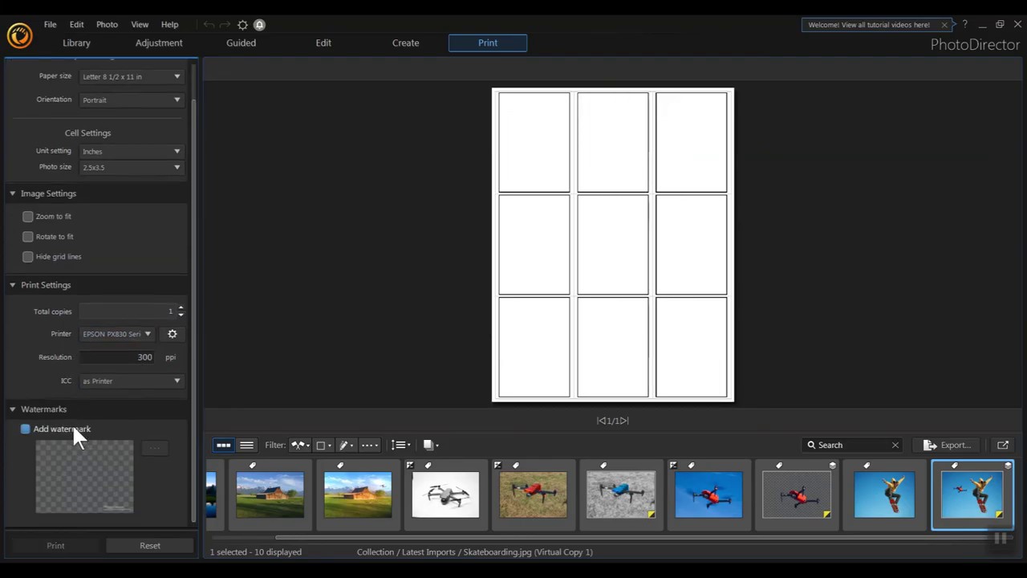